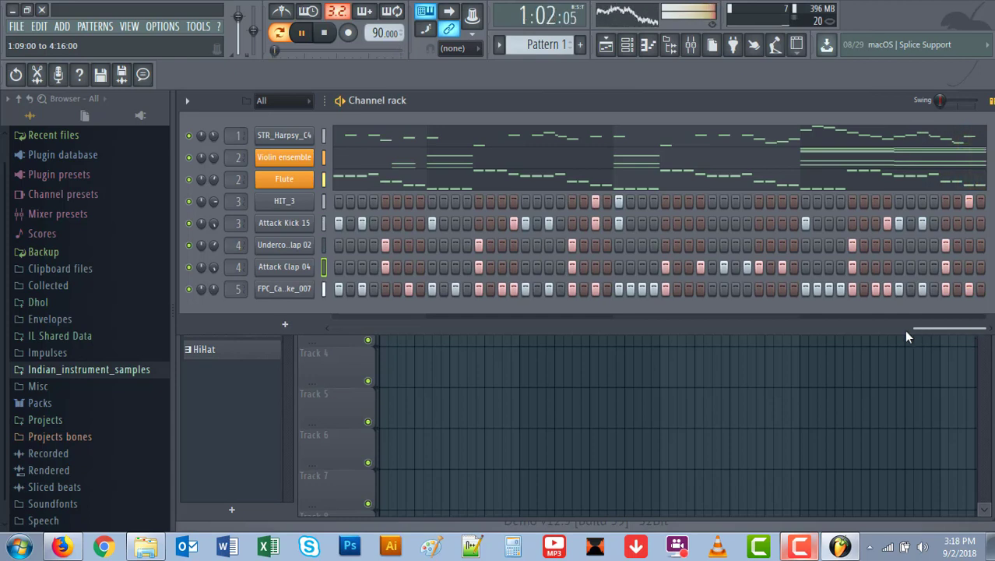
Switch from Pattern 1 to the Sitar pattern and examine the STR_Harpsy_C4 notes in the piano roll.
drag(969, 330, 314, 327)
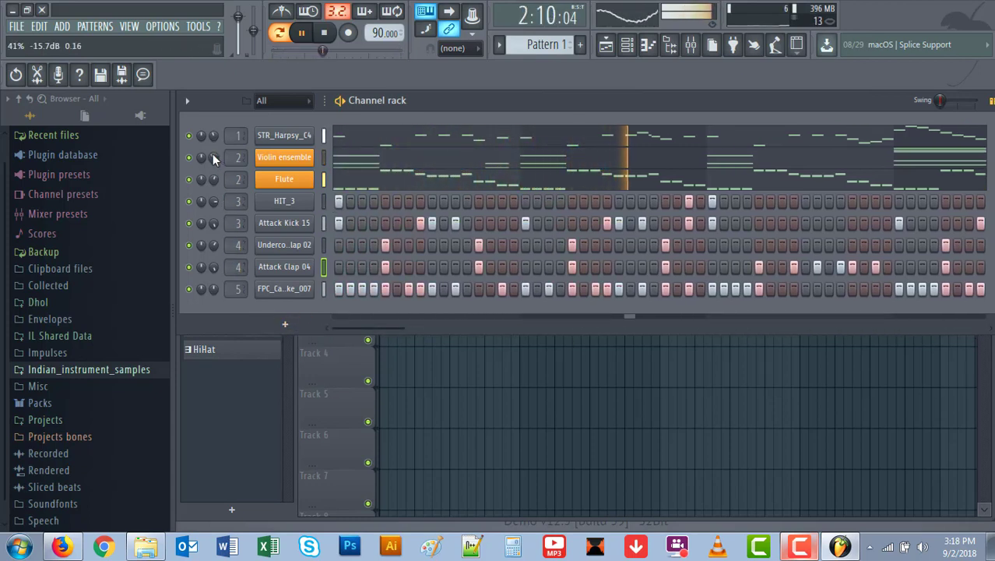
click(263, 382)
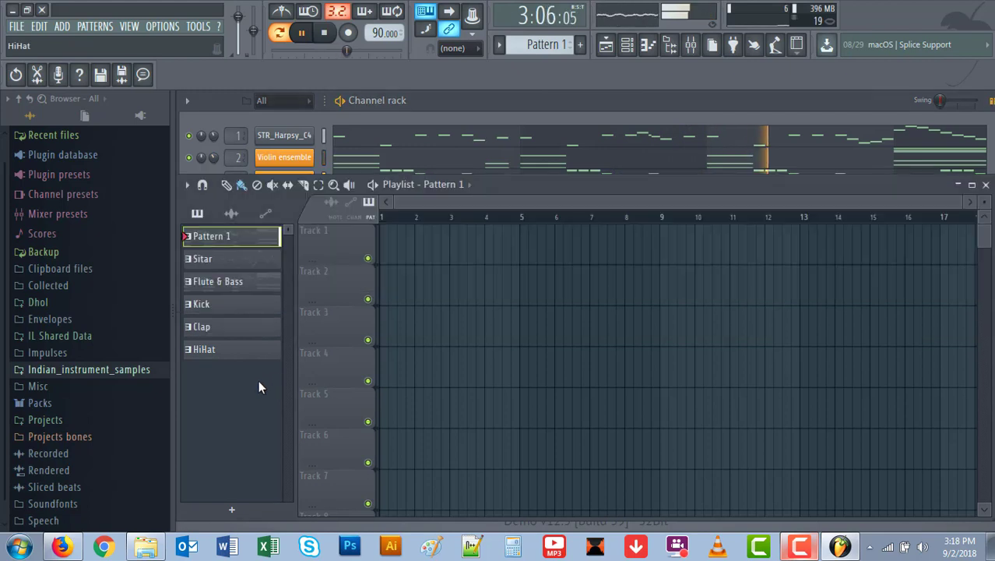
click(257, 265)
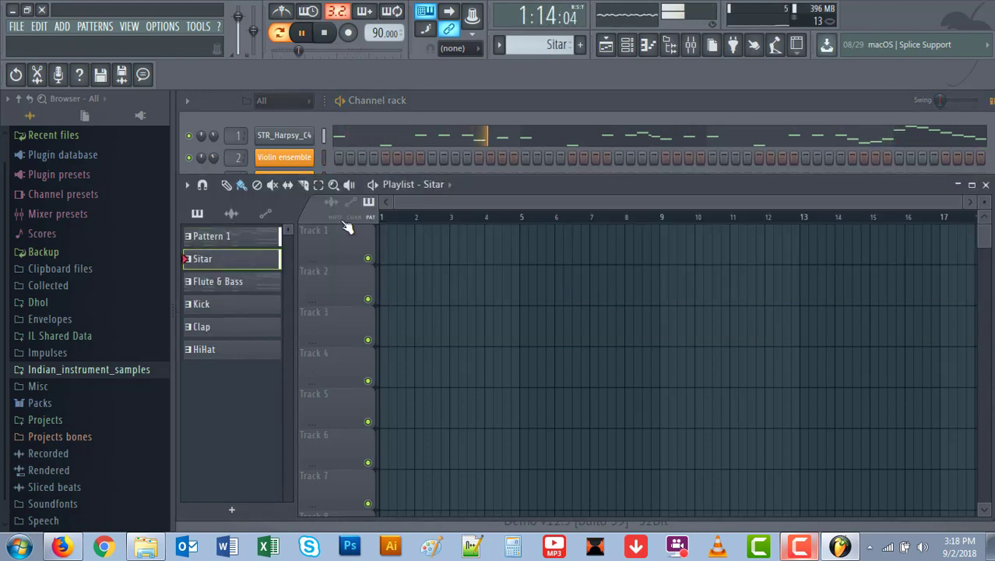
click(477, 113)
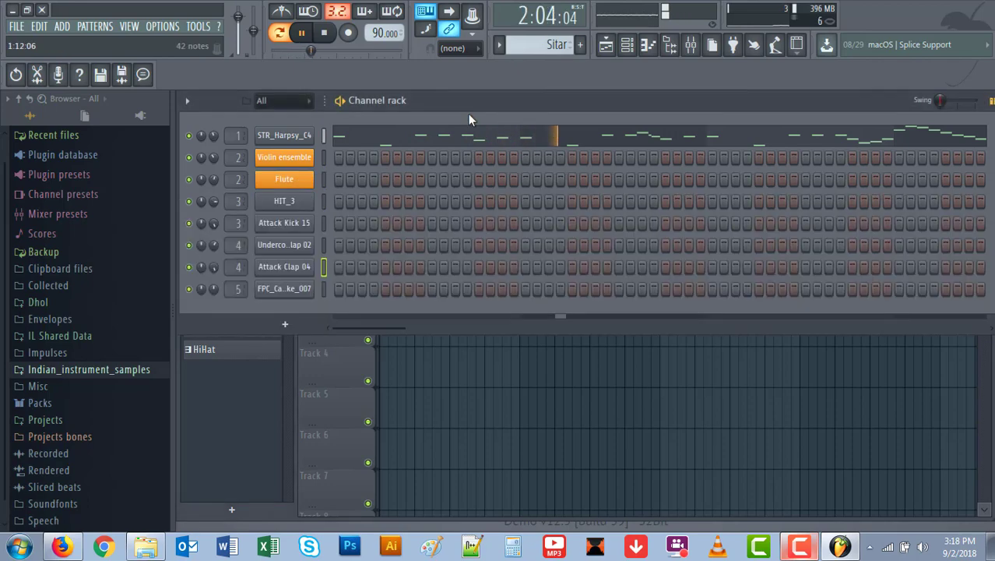
right_click(305, 140)
click(325, 138)
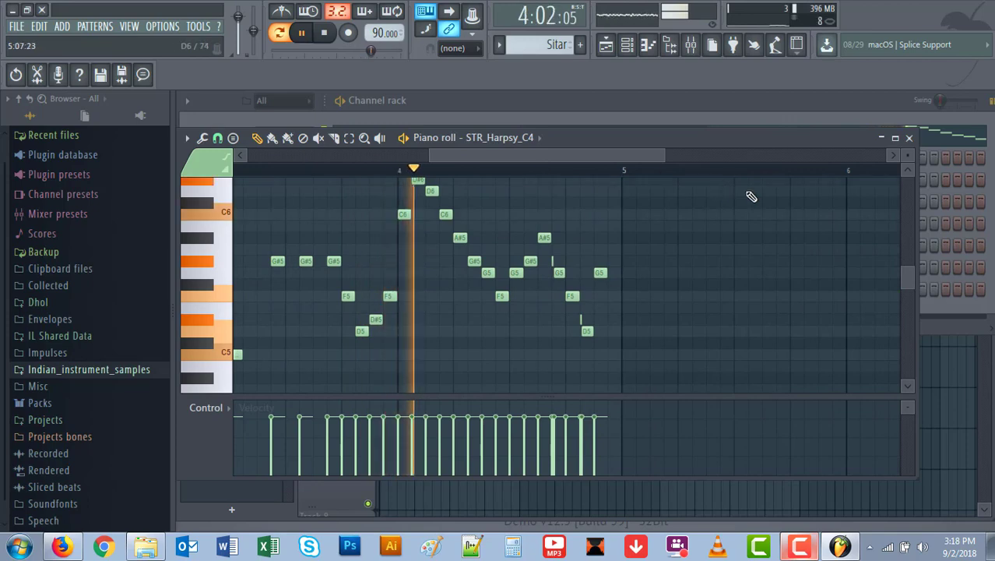
click(909, 139)
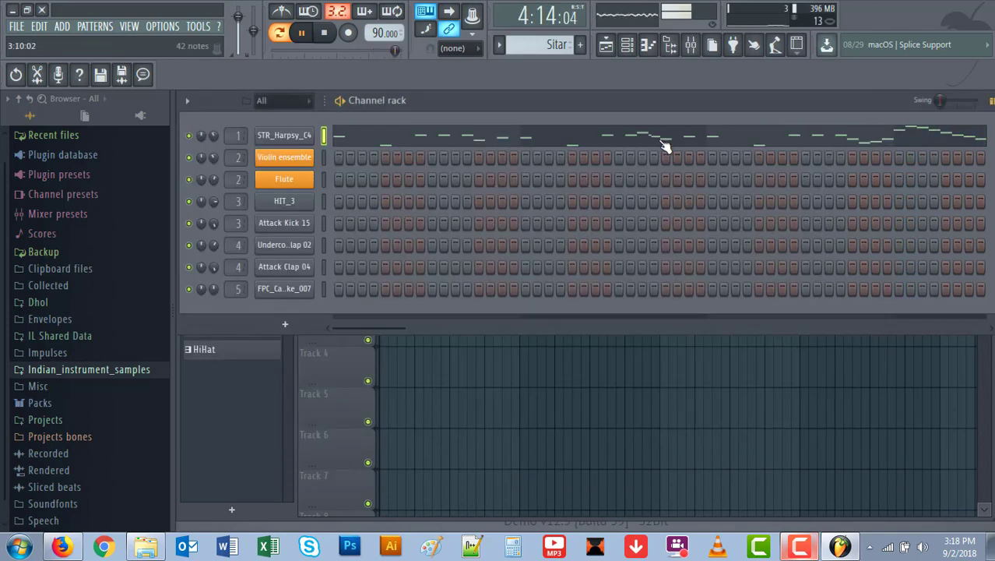
Switch to the Flute & Bass pattern and examine the Violin ensemble notes across its bars in the piano roll.
click(238, 336)
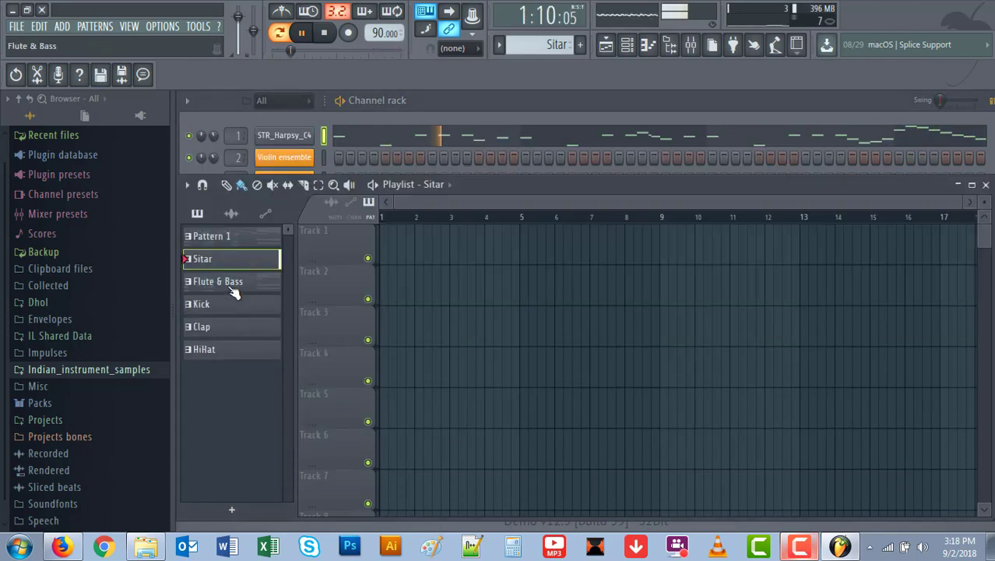
click(231, 283)
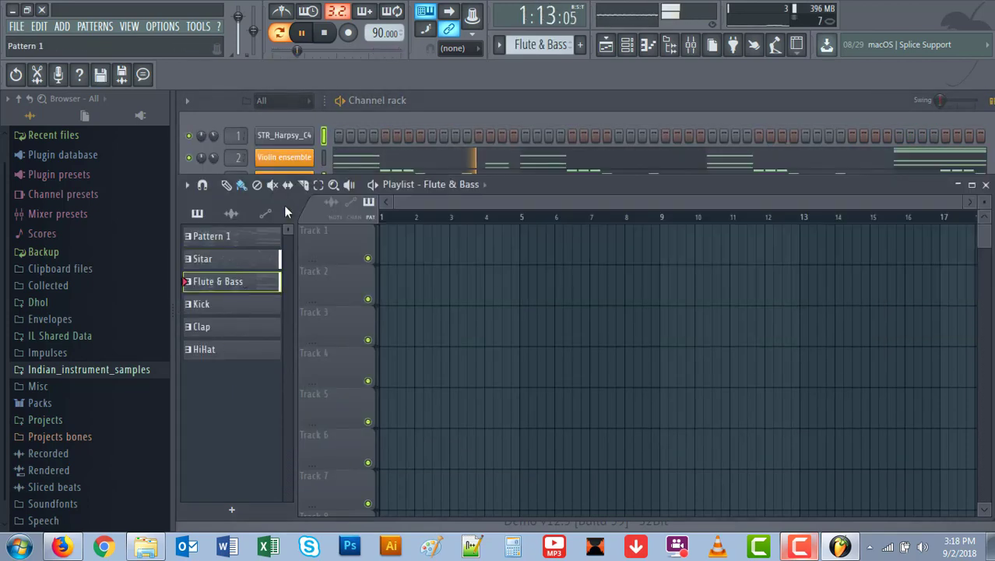
right_click(291, 159)
click(331, 155)
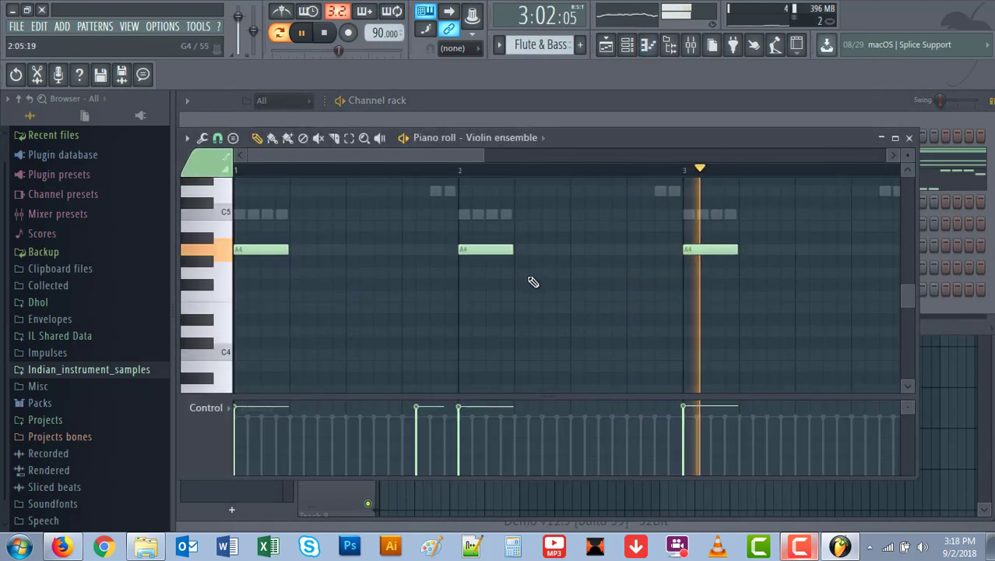
scroll(534, 288, up, 3)
scroll(508, 377, down, 2)
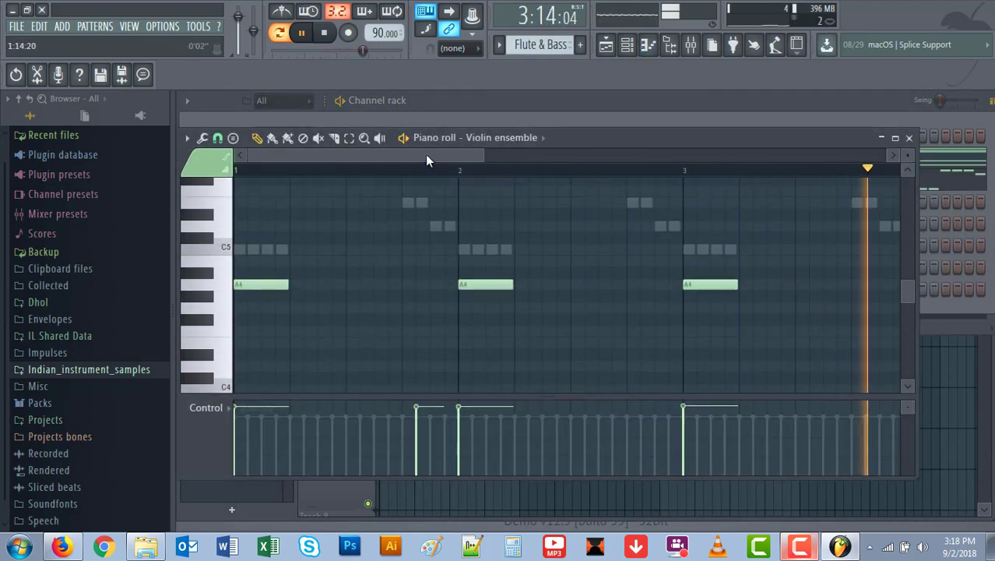
drag(426, 156, 668, 166)
scroll(330, 341, up, 6)
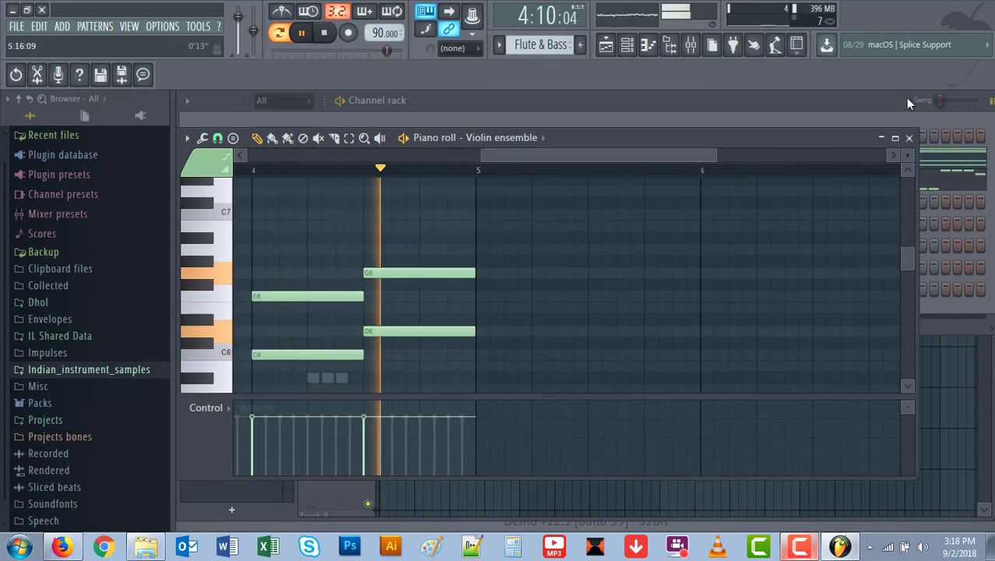
click(909, 138)
Examine the Flute channel's notes from the first to the last bar in the piano roll.
right_click(311, 179)
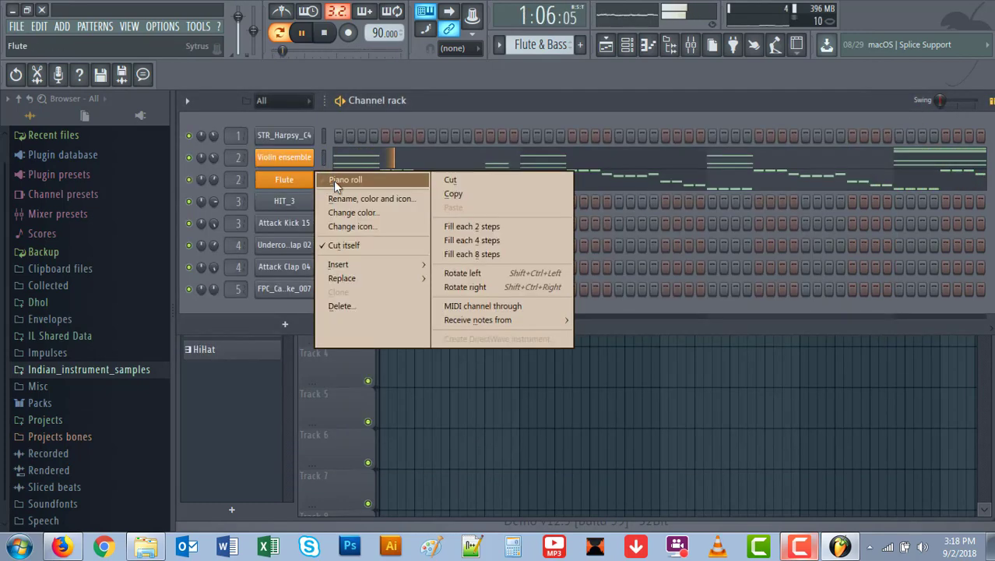
click(335, 180)
scroll(345, 302, up, 5)
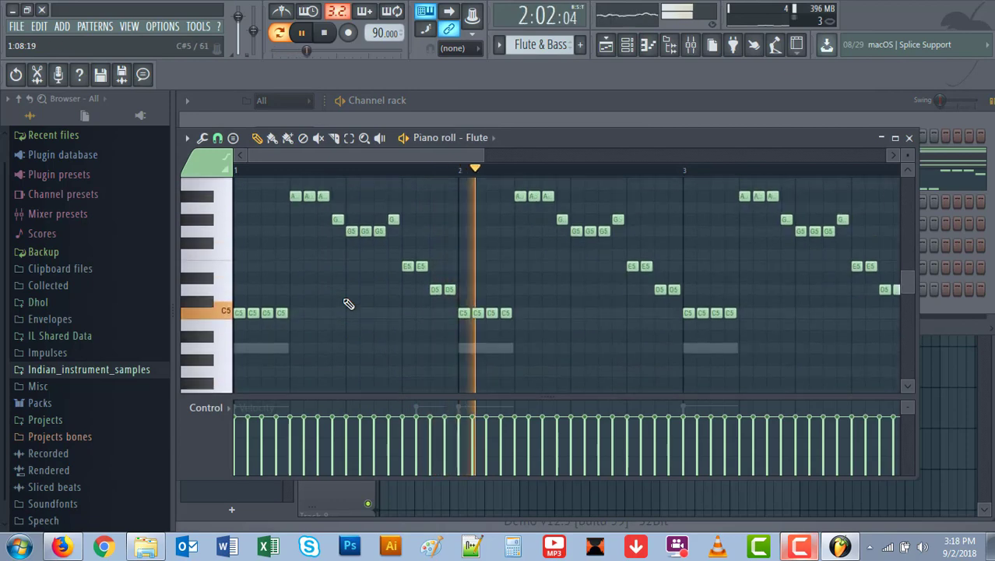
drag(292, 154, 522, 181)
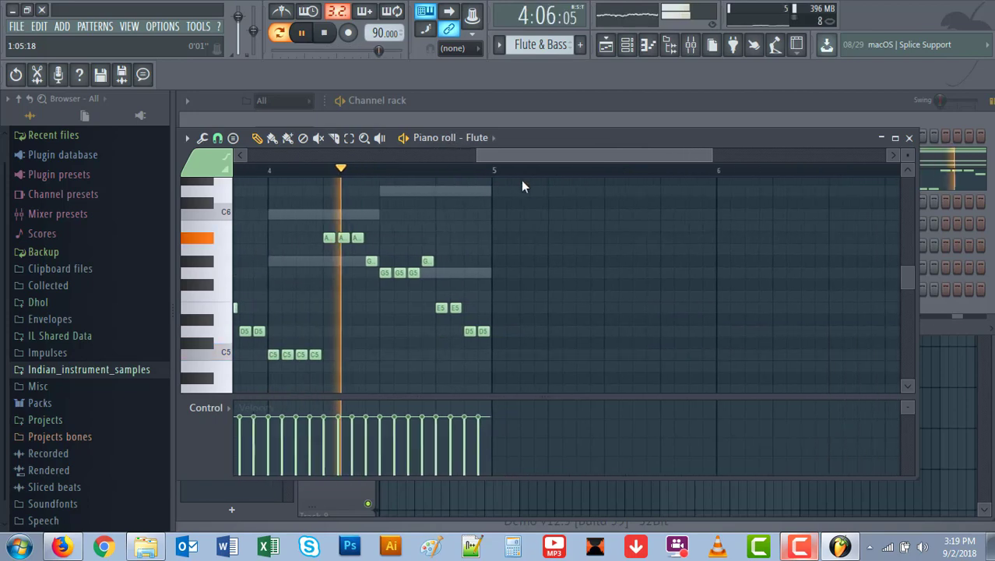
click(909, 138)
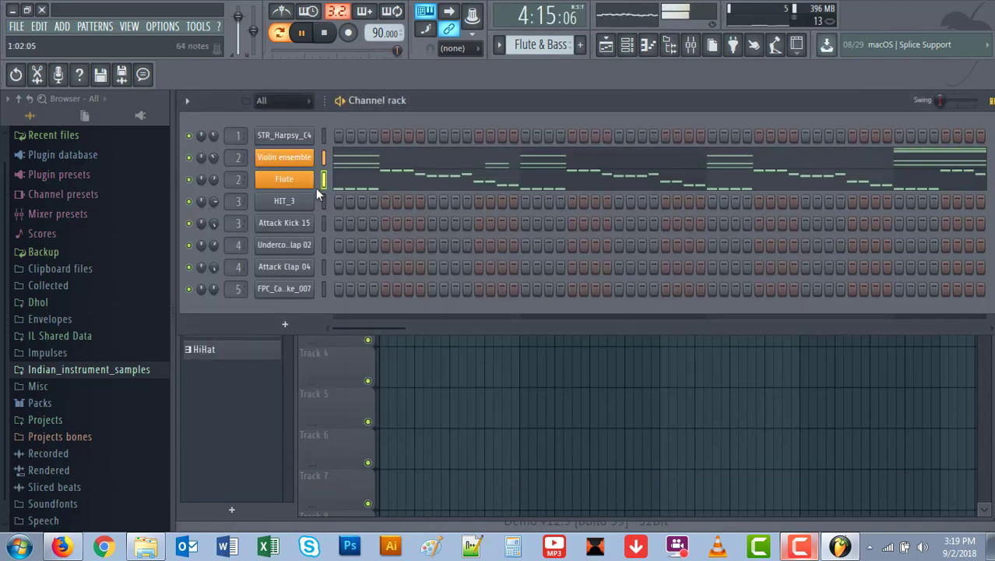
Switch to the Kick pattern and examine the HIT_3 and Attack Kick 15 steps along the whole channel rack sequence.
click(267, 376)
click(239, 305)
click(448, 101)
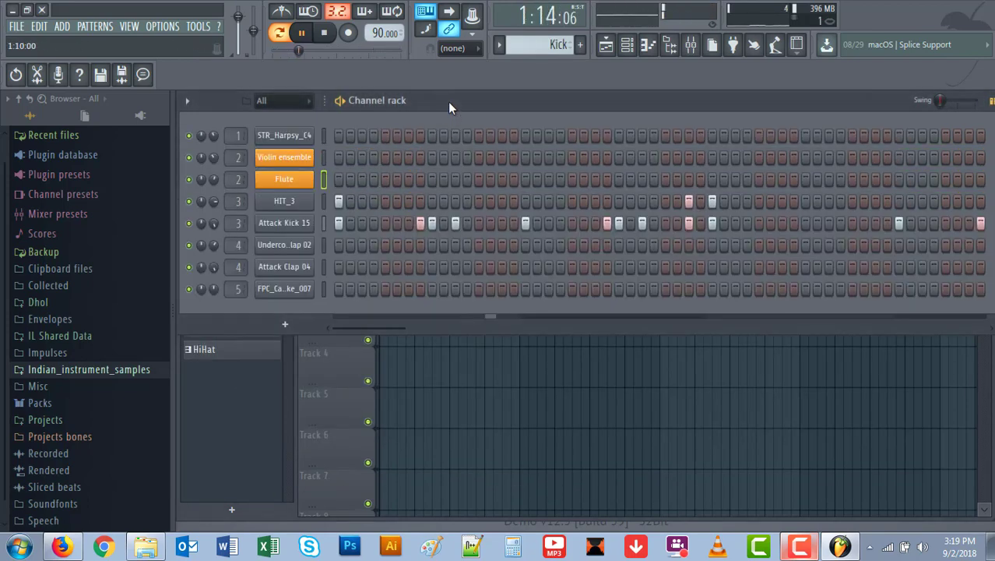
drag(350, 328, 953, 333)
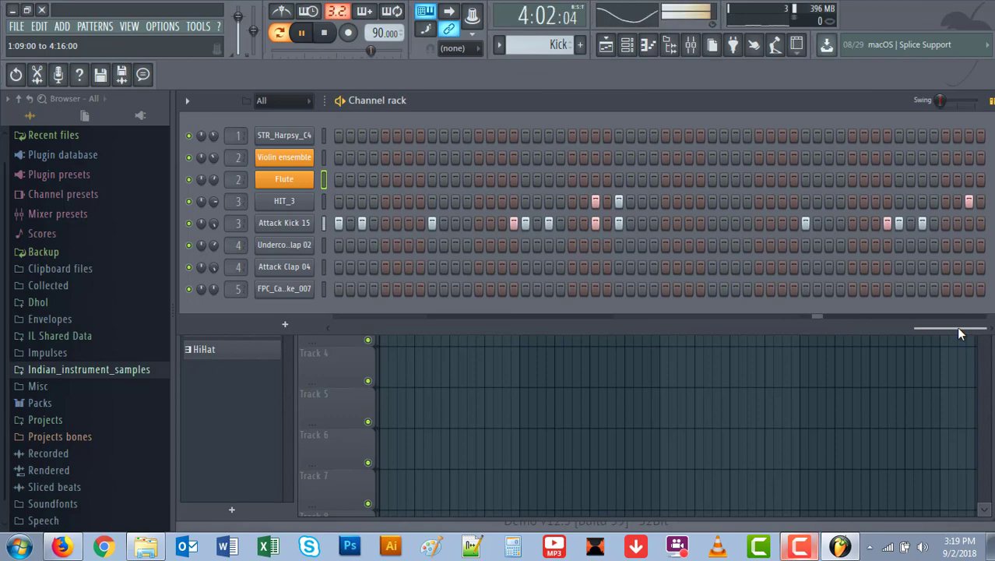
drag(960, 329, 467, 337)
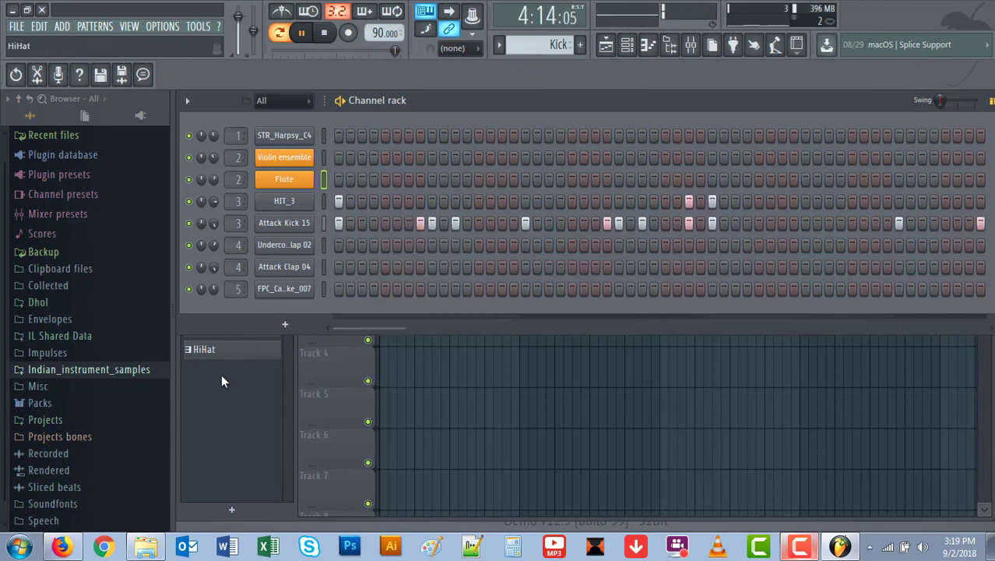
Switch to the Clap pattern and examine the step sequences of its two clap channels through to the end.
click(222, 374)
click(222, 325)
click(418, 102)
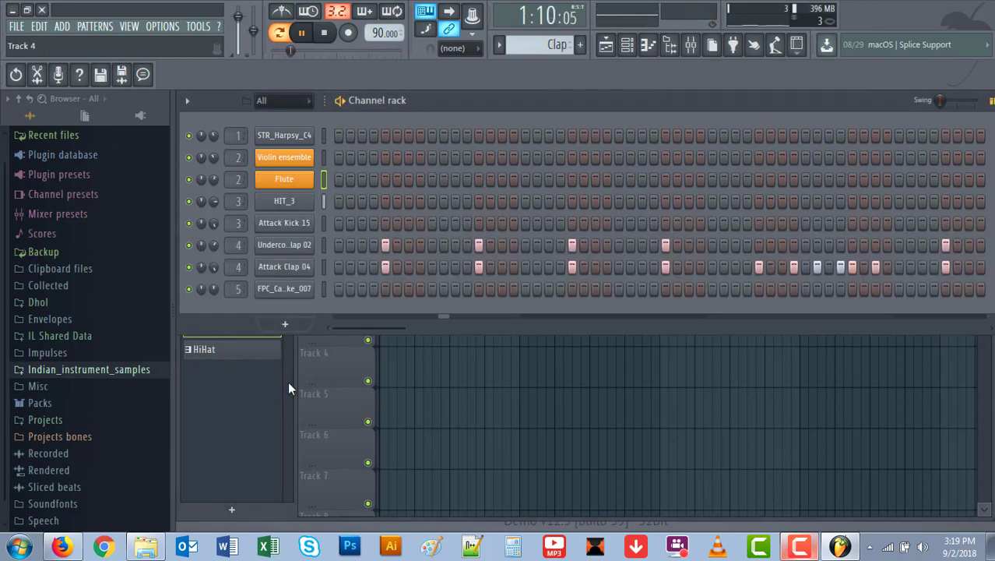
drag(357, 326, 932, 335)
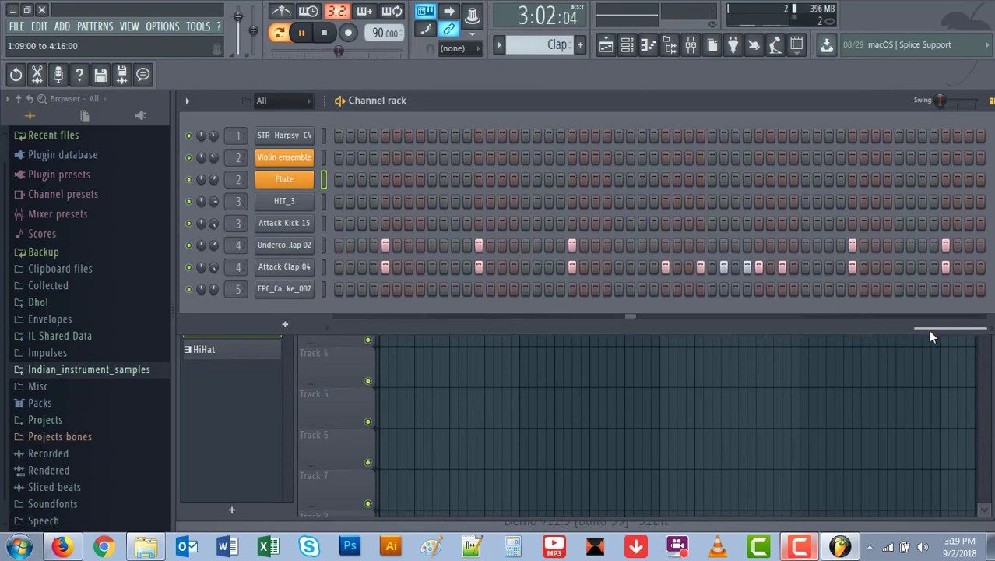
Switch to the HiHat pattern and examine the FPC_Ca..ke_007 step sequence along its full length.
click(225, 356)
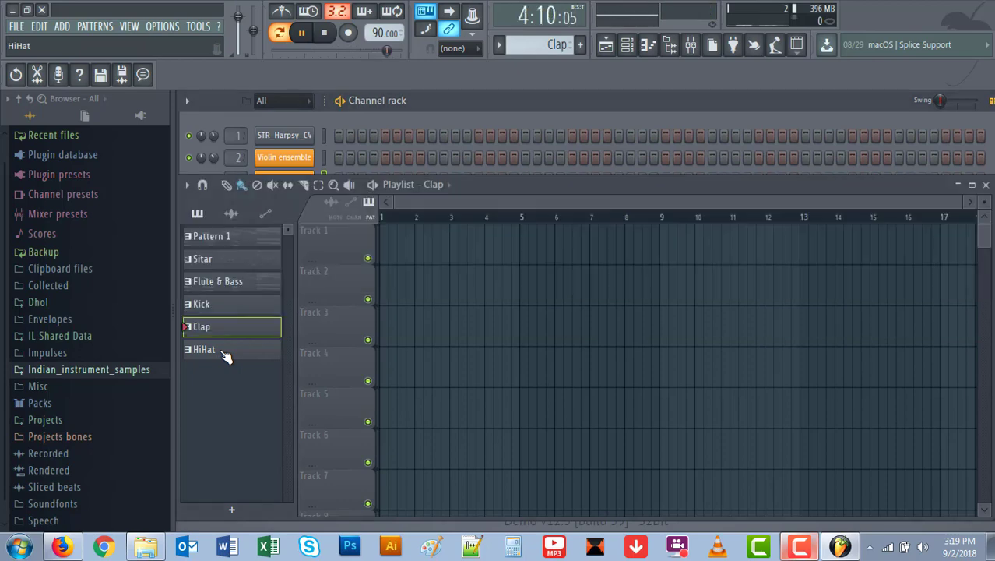
click(224, 352)
click(603, 102)
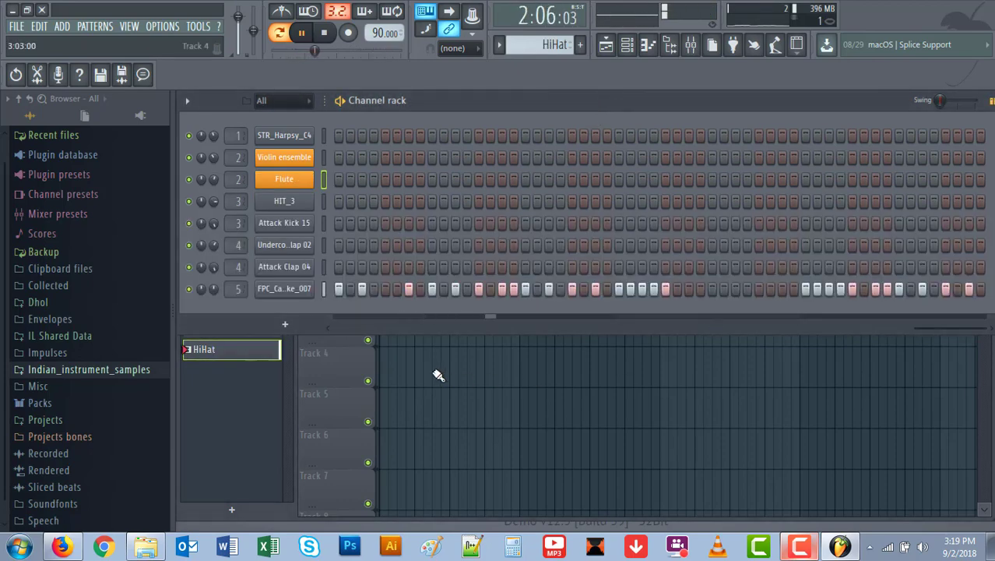
drag(953, 328, 348, 331)
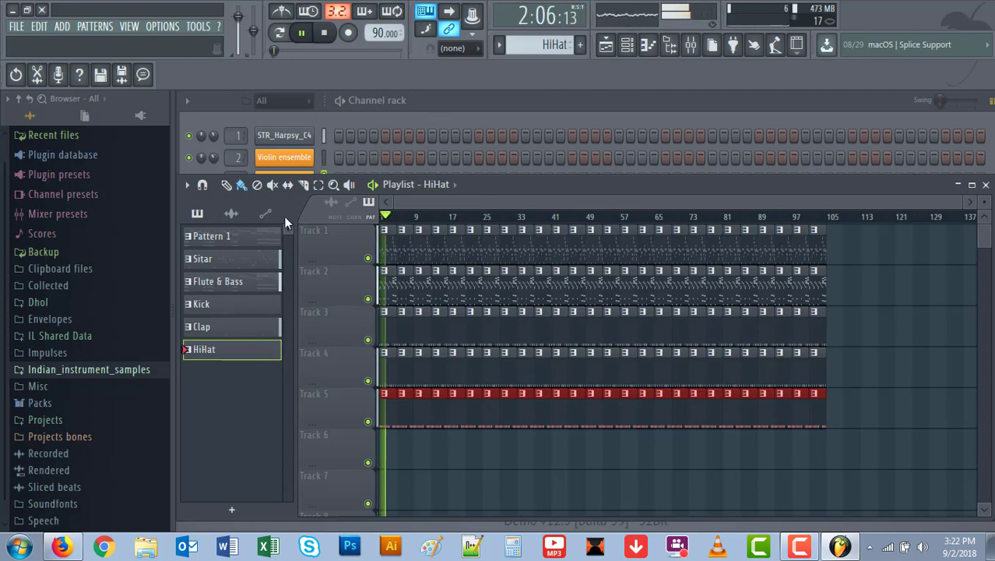
View Pattern 1 in the channel rack and go through the Sitar, Flute & Bass, Kick, Clap and HiHat patterns.
click(270, 234)
click(533, 101)
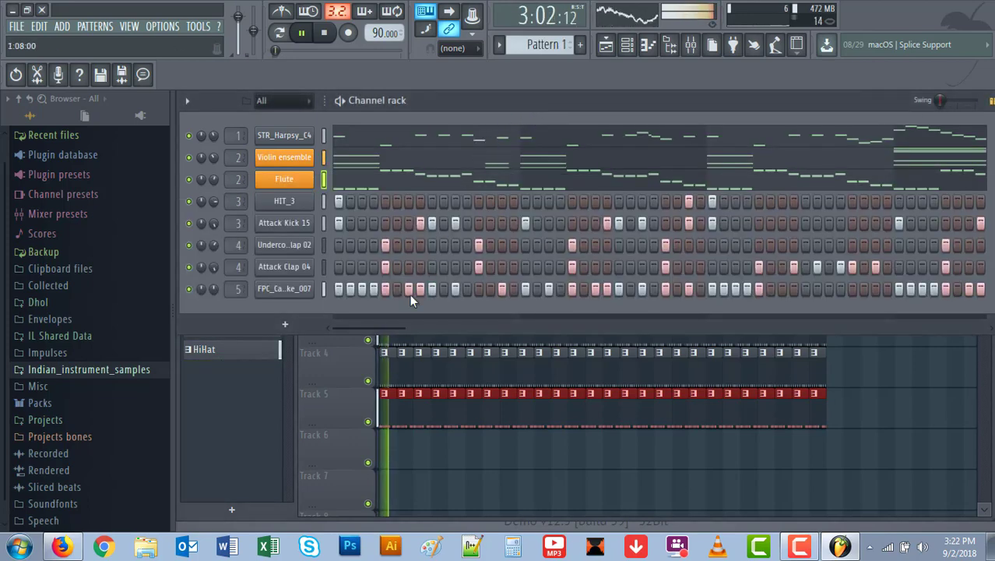
click(262, 387)
click(251, 260)
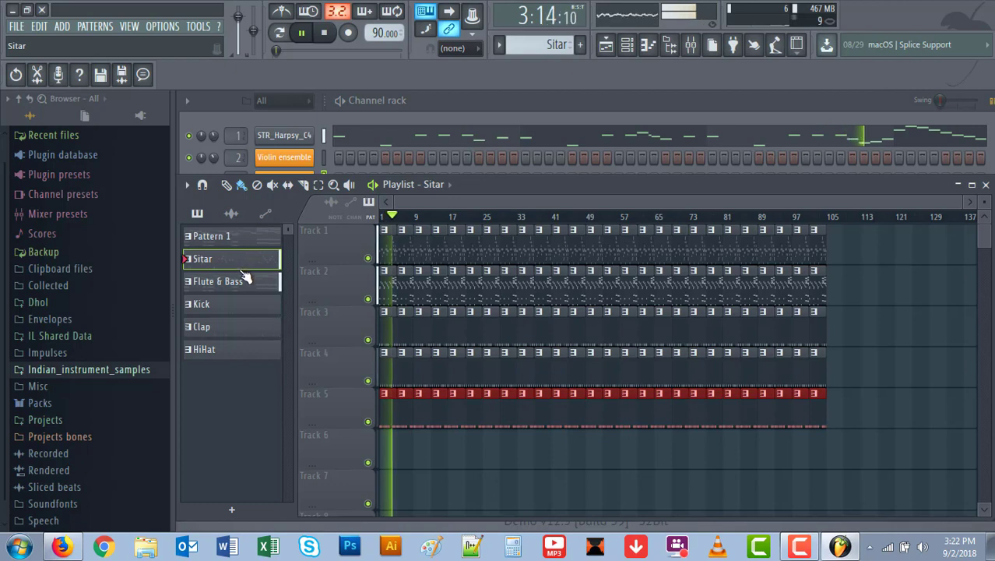
click(237, 283)
click(236, 308)
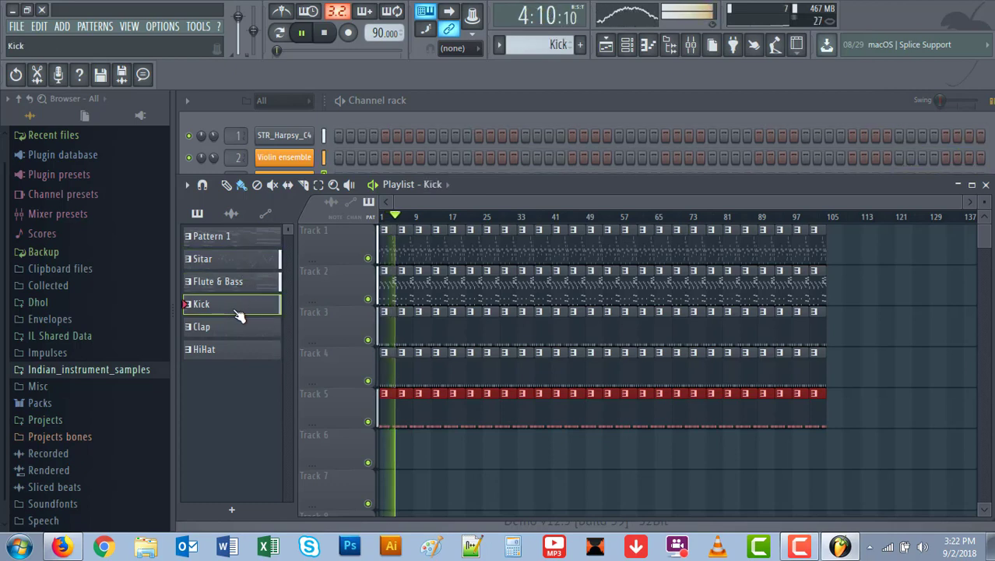
click(237, 327)
click(231, 350)
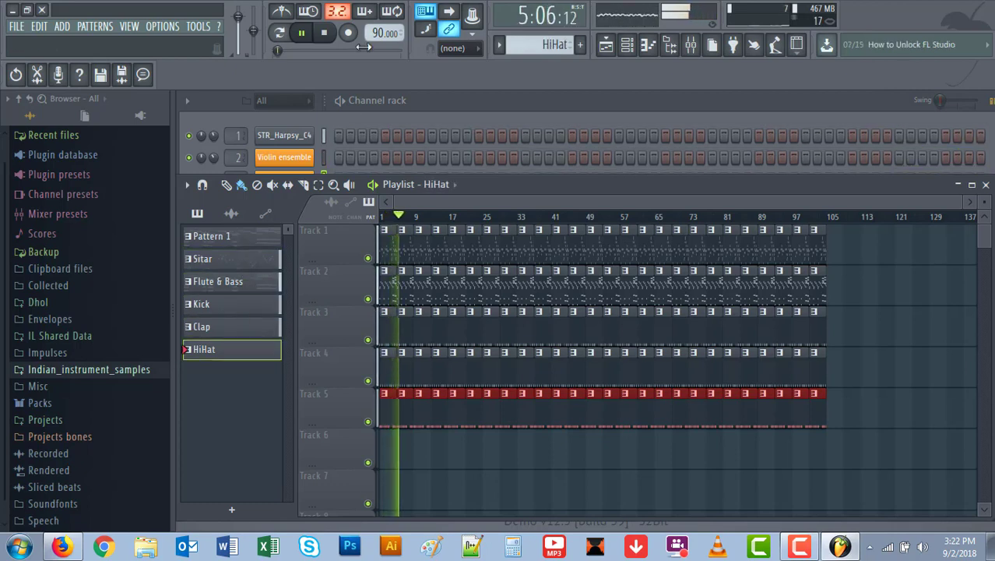
Restart song playback from the beginning and delete the HiHat clip at bar 5 on Track 5.
click(324, 33)
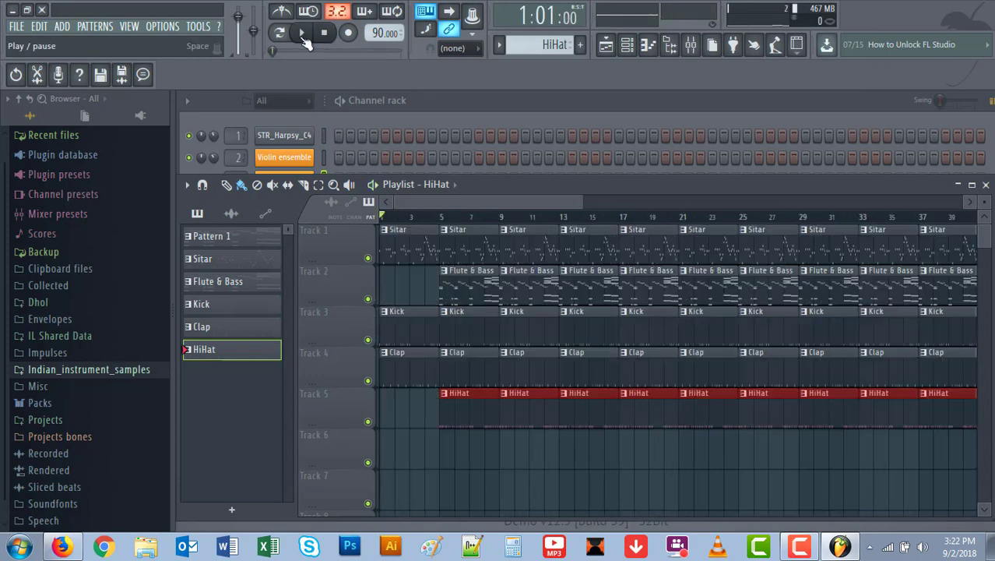
click(302, 33)
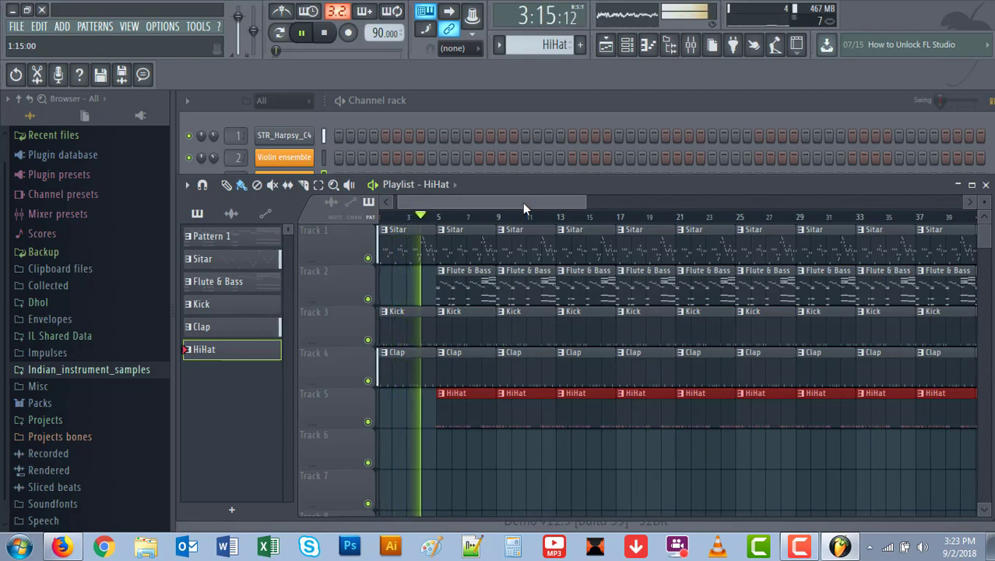
right_click(466, 392)
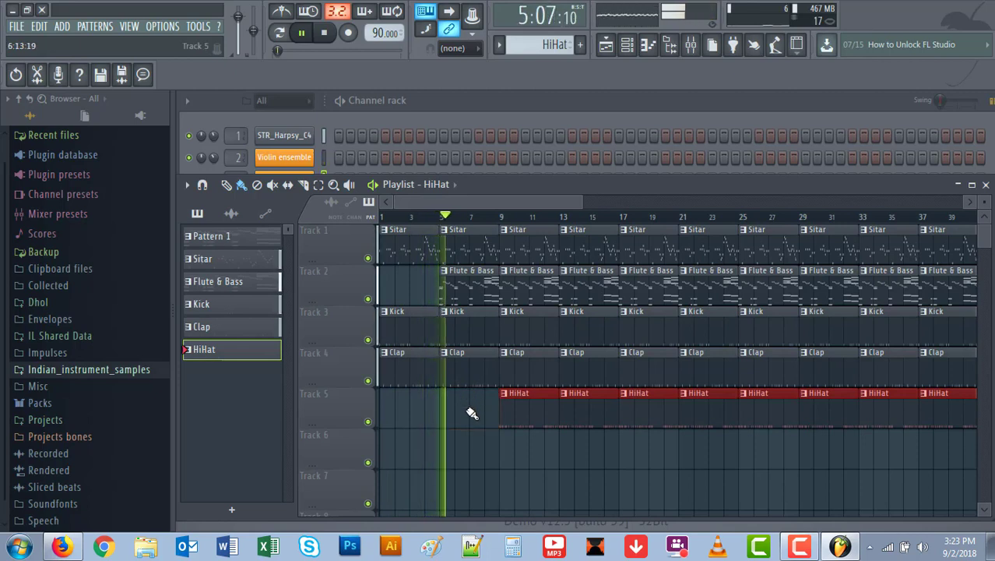
Replay from between bars 3 and 4, and delete the Flute & Bass clip at bar 5 and the HiHat clips at bars 9 and 13.
mouse_move(434, 200)
mouse_down()
mouse_move(465, 200)
mouse_move(422, 200)
mouse_up()
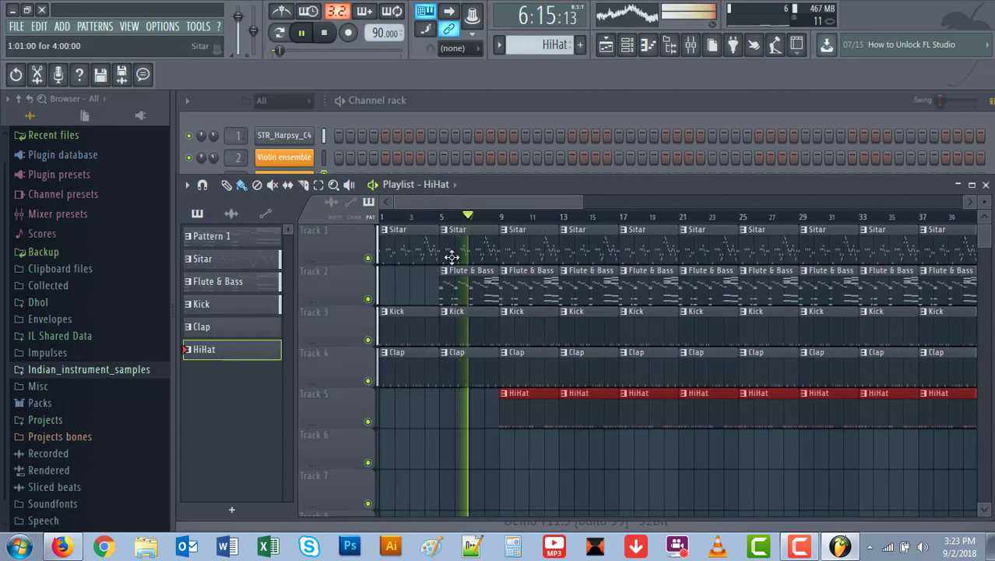
click(421, 220)
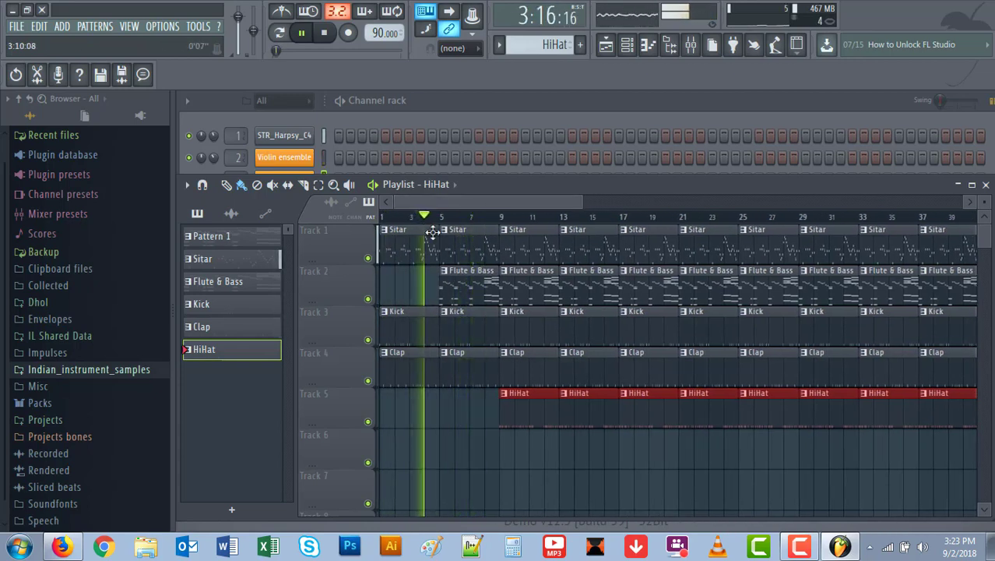
right_click(483, 284)
right_click(536, 422)
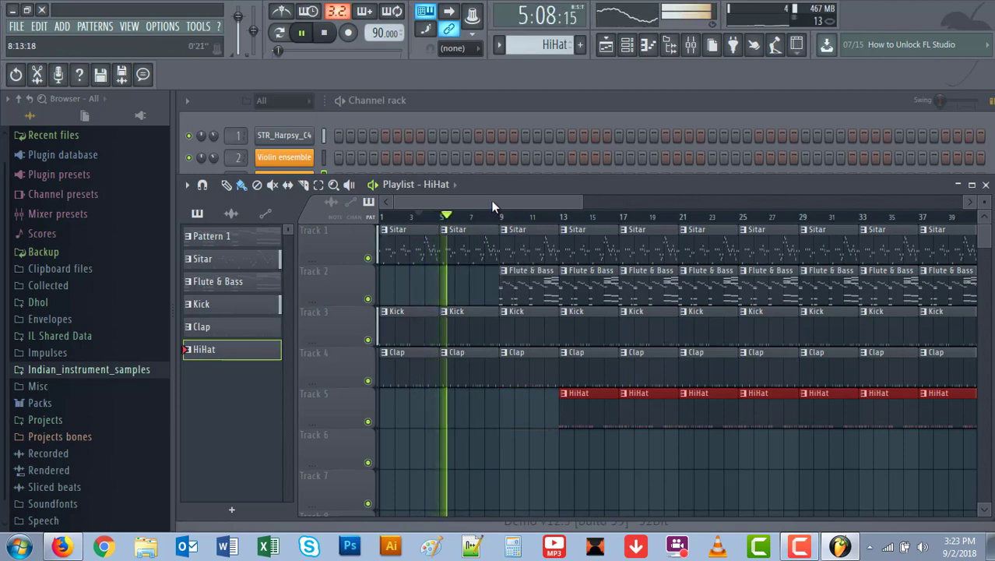
drag(493, 207, 517, 208)
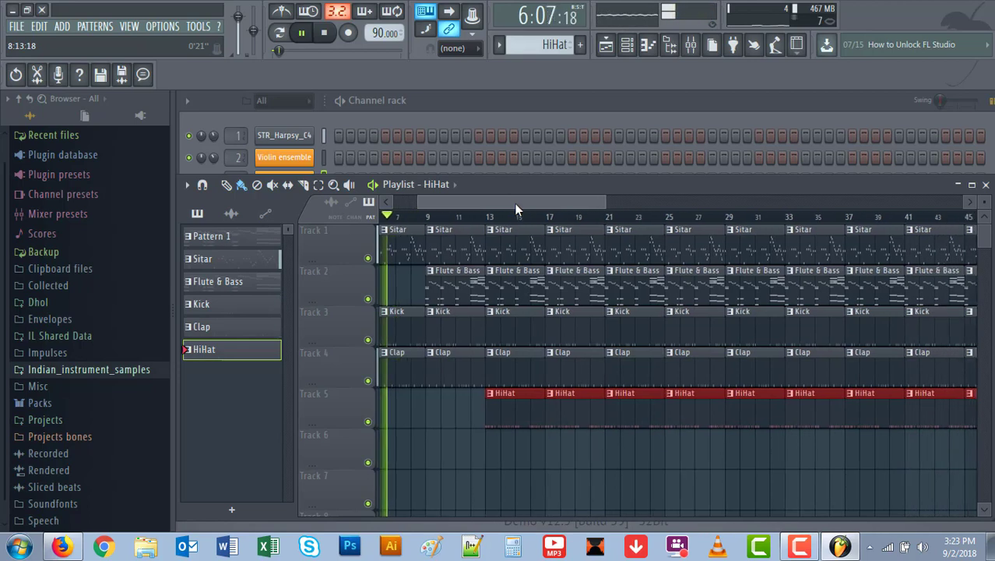
right_click(535, 406)
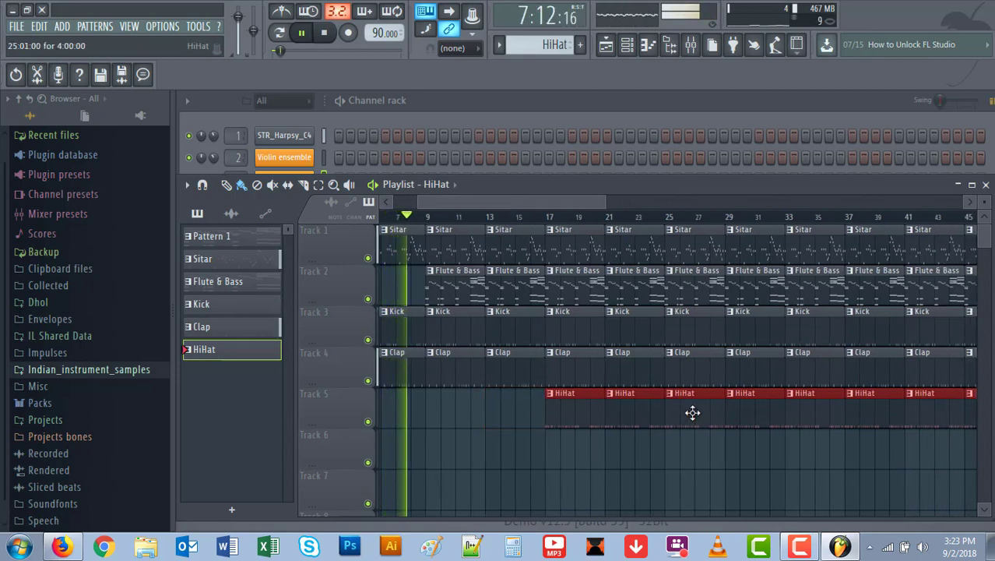
Delete the Flute & Bass clips on Track 2 and the HiHat clips on Track 5 at bars 25 and 29.
right_click(703, 294)
right_click(744, 305)
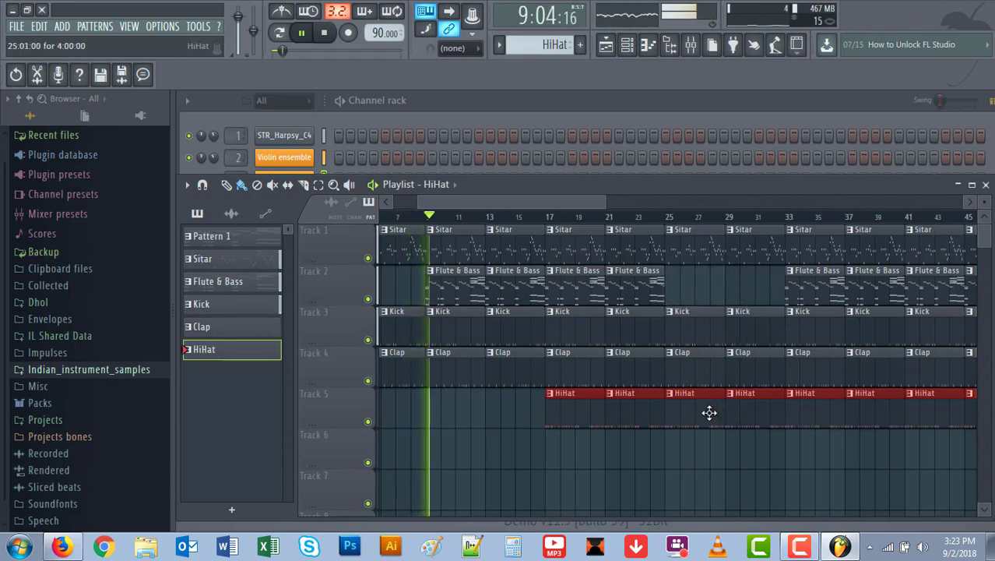
right_click(709, 411)
right_click(749, 409)
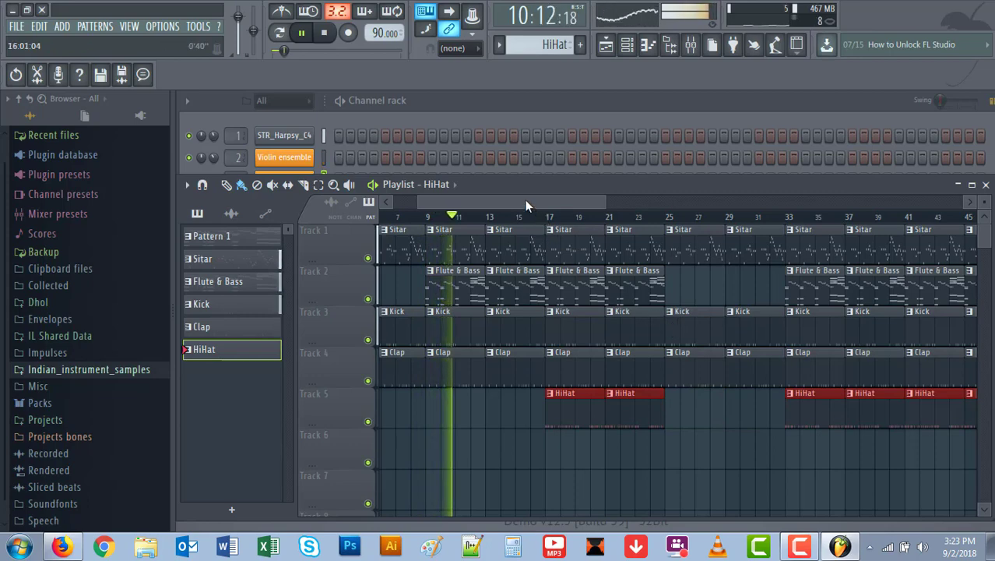
Select the Kick pattern and set the volume of the HIT_3 channel to 66% in the channel rack.
mouse_move(525, 203)
mouse_down()
mouse_move(568, 203)
mouse_move(459, 200)
mouse_move(533, 198)
mouse_up()
click(496, 100)
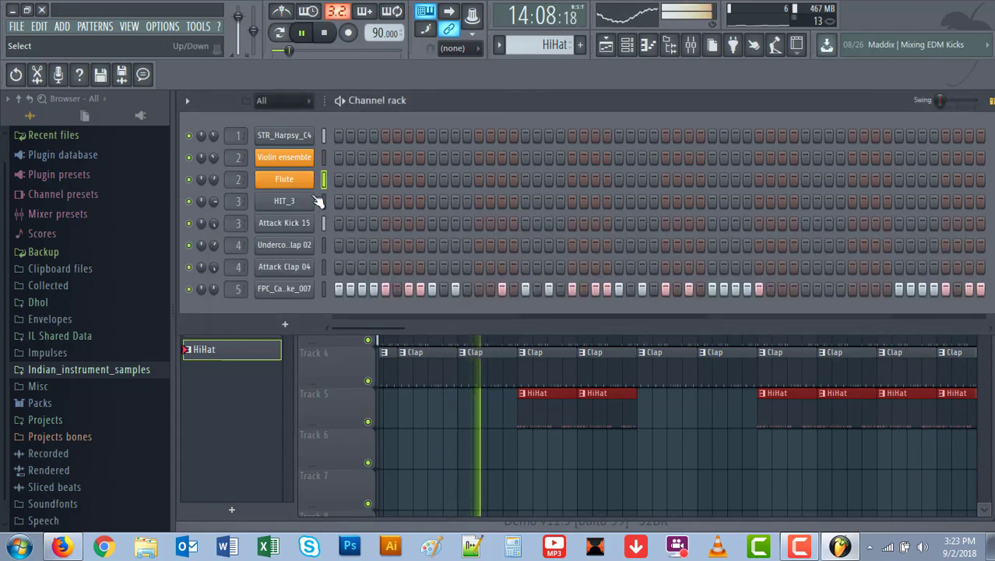
click(269, 337)
click(234, 303)
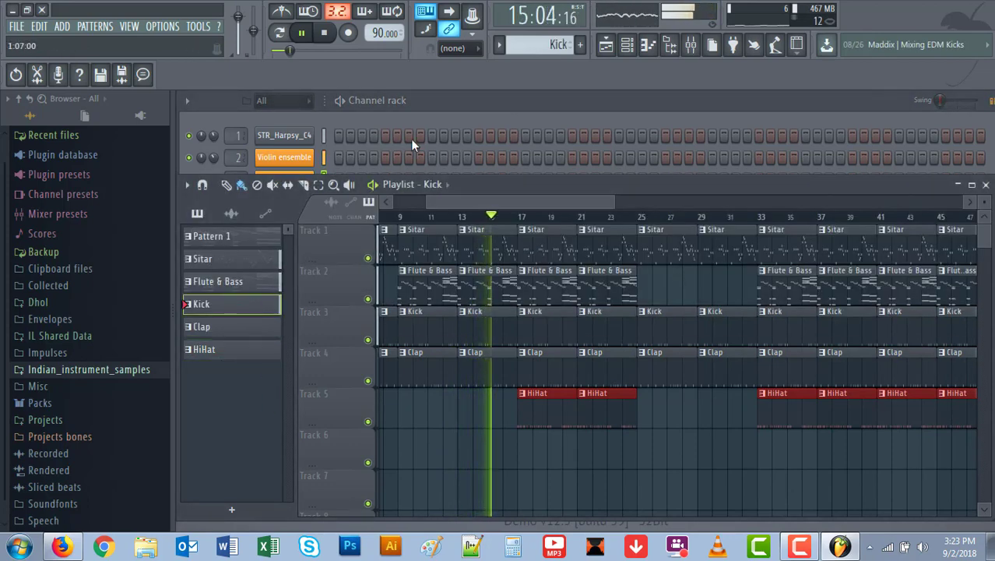
click(424, 105)
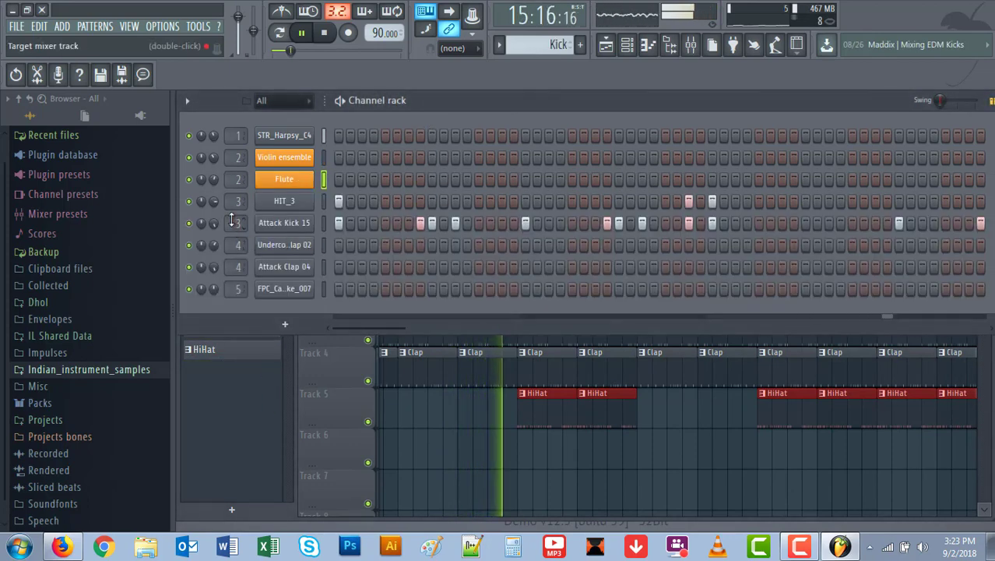
scroll(218, 204, down, 4)
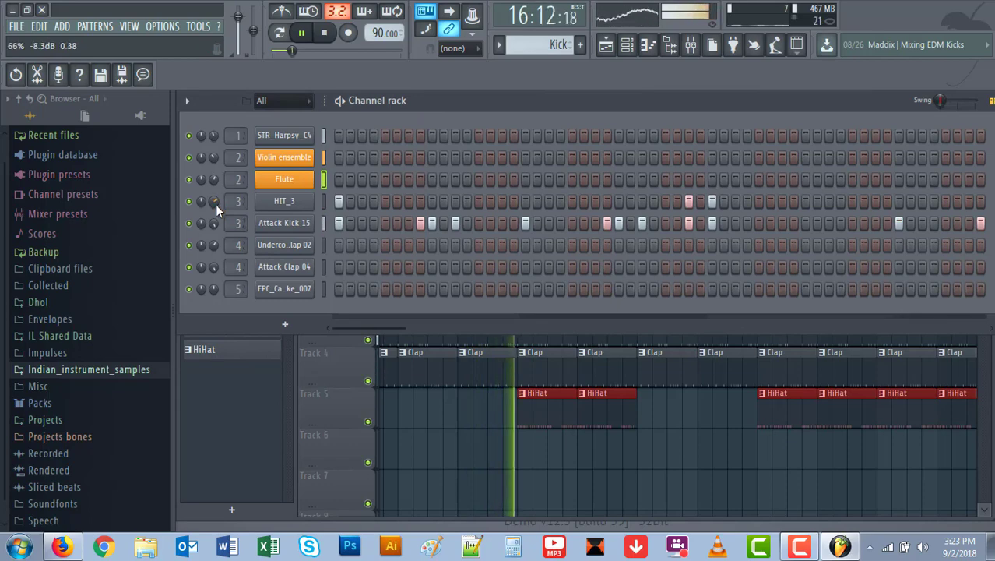
click(229, 398)
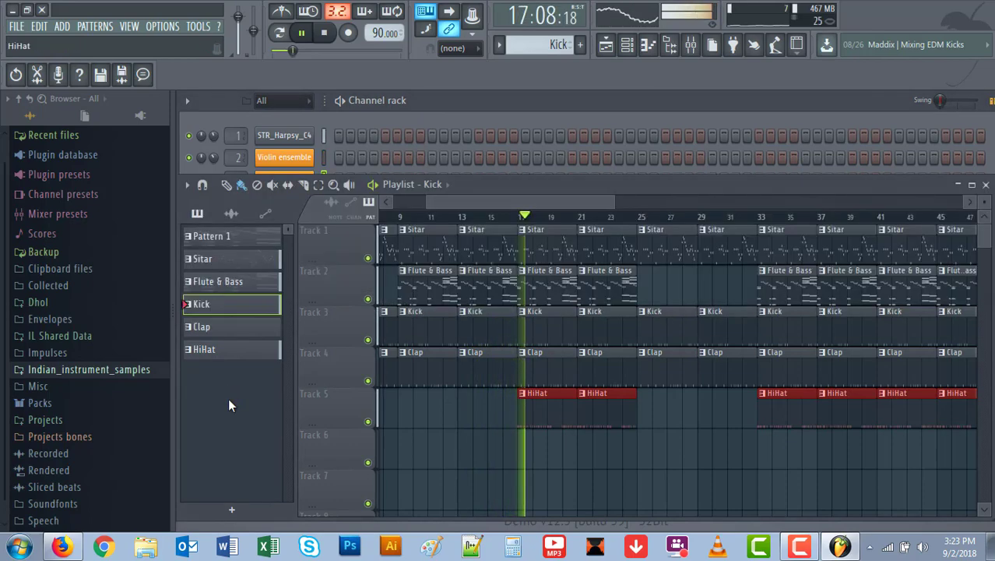
Play from just before bar 25 and delete the Flute & Bass clips at bars 33 and 37 on Track 2.
drag(472, 201, 526, 203)
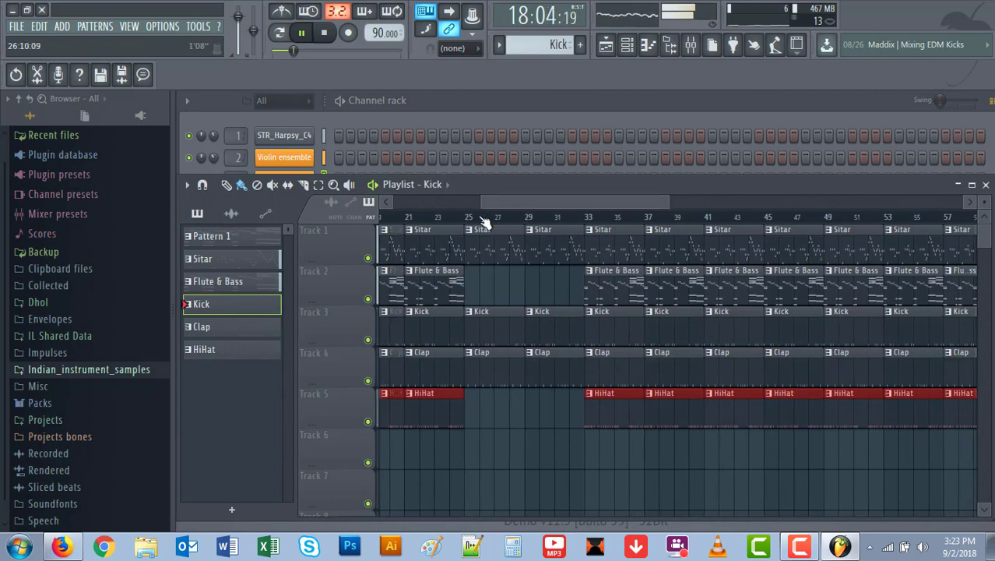
click(455, 218)
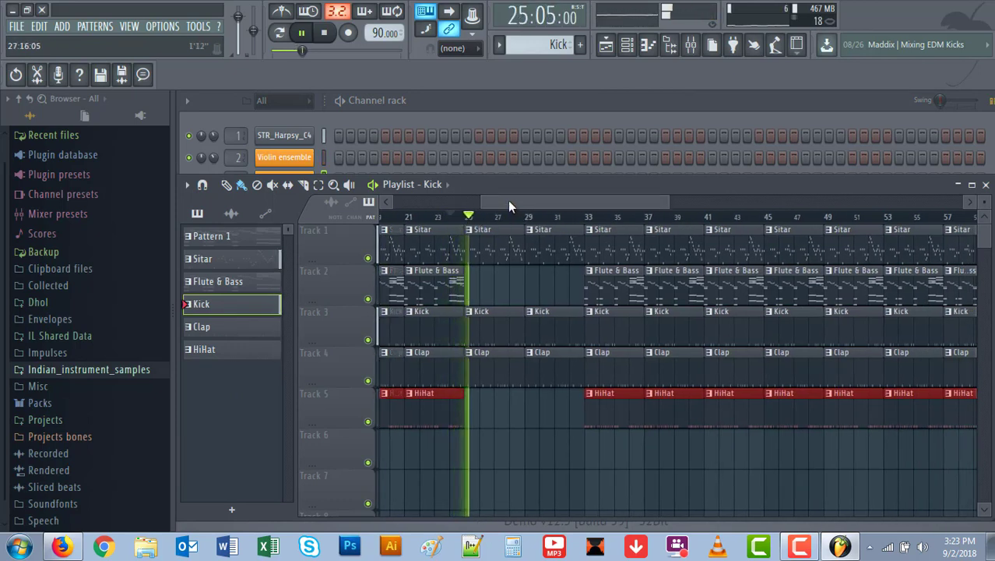
drag(507, 200, 528, 201)
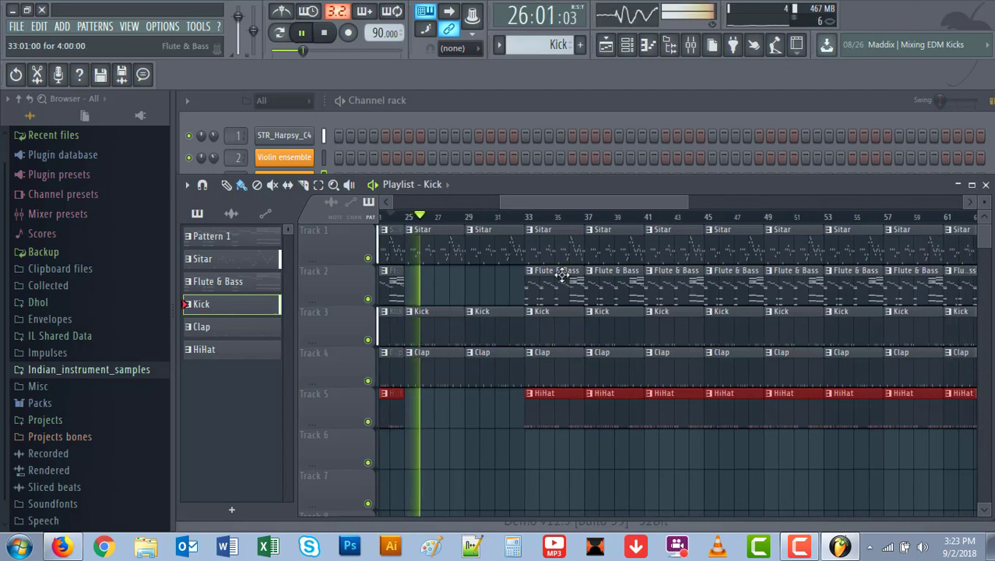
right_click(571, 288)
right_click(598, 284)
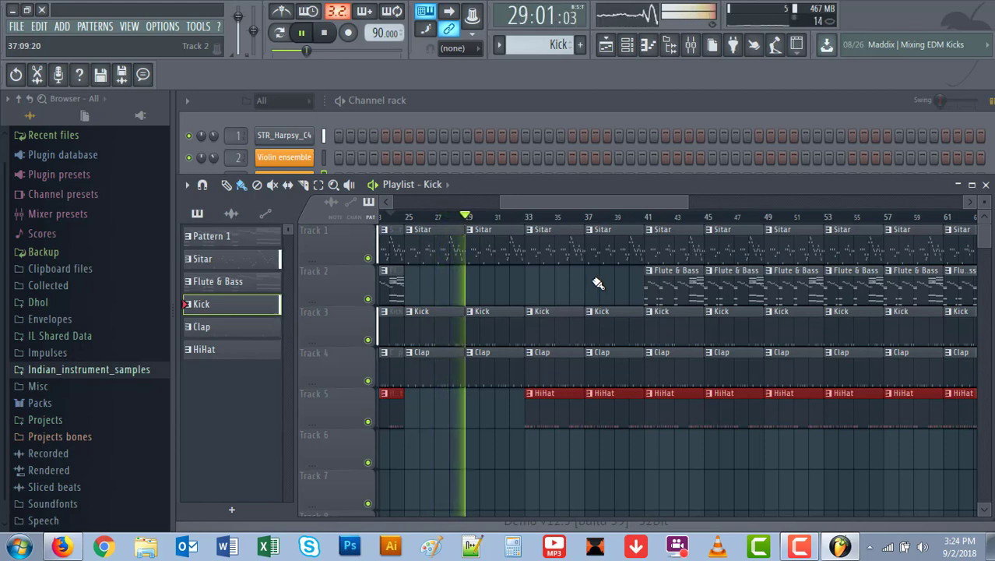
Play from just before bar 33 and again from bar 36, and delete the Sitar clip at bar 37 on Track 1.
click(522, 221)
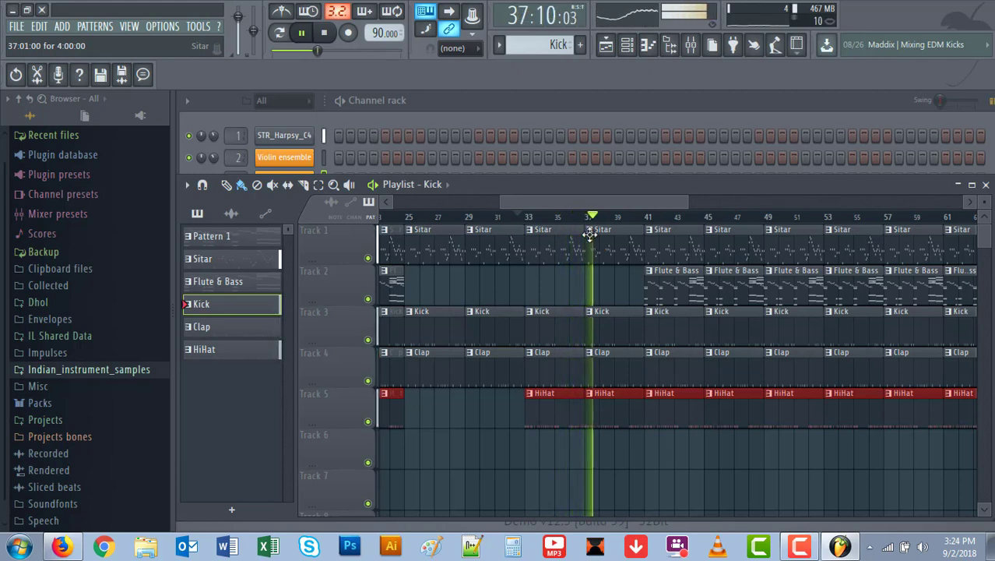
click(569, 216)
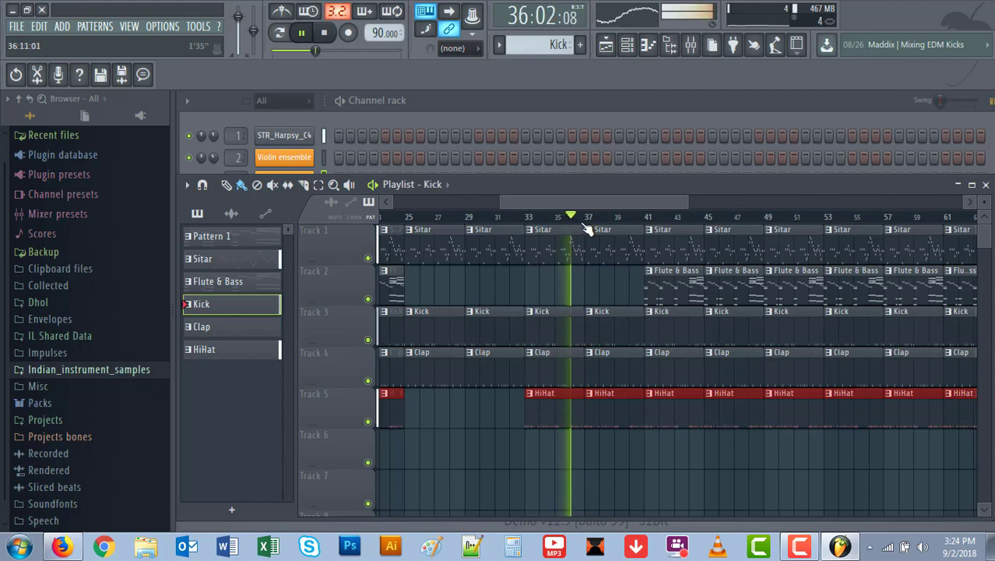
right_click(595, 235)
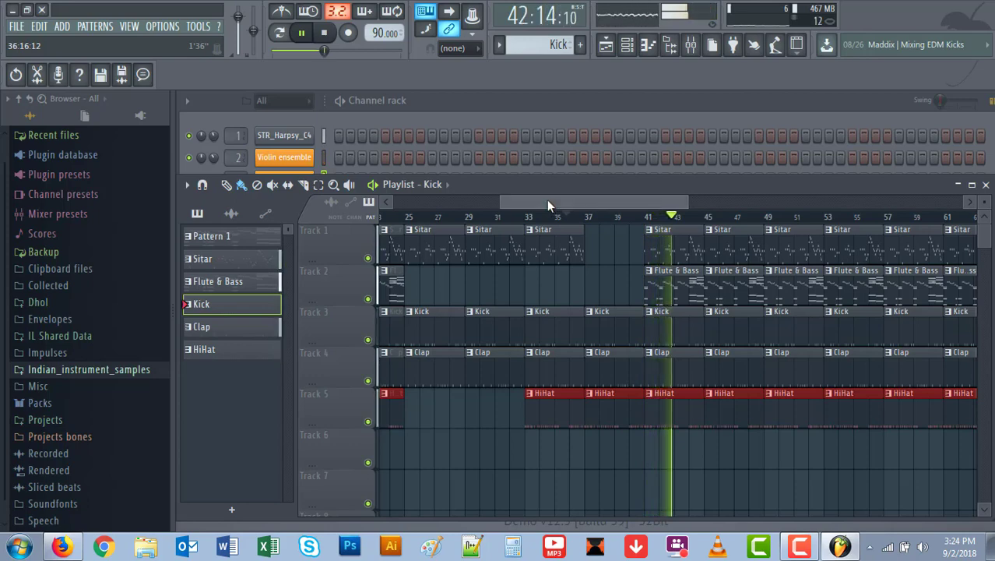
Delete the HiHat clips at bars 41 and 45 on Track 5 and replay from just before bar 37.
drag(547, 200, 595, 202)
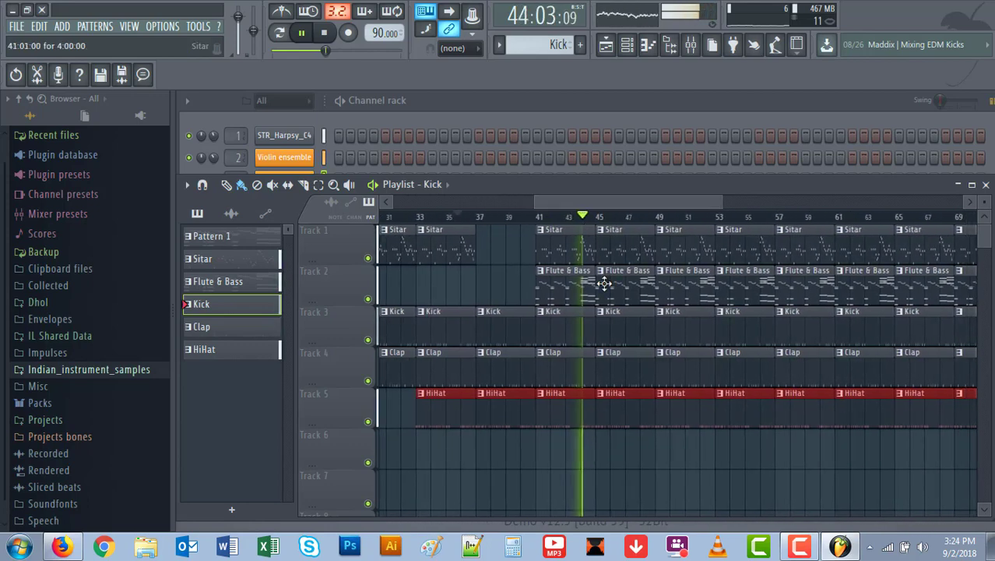
right_click(573, 399)
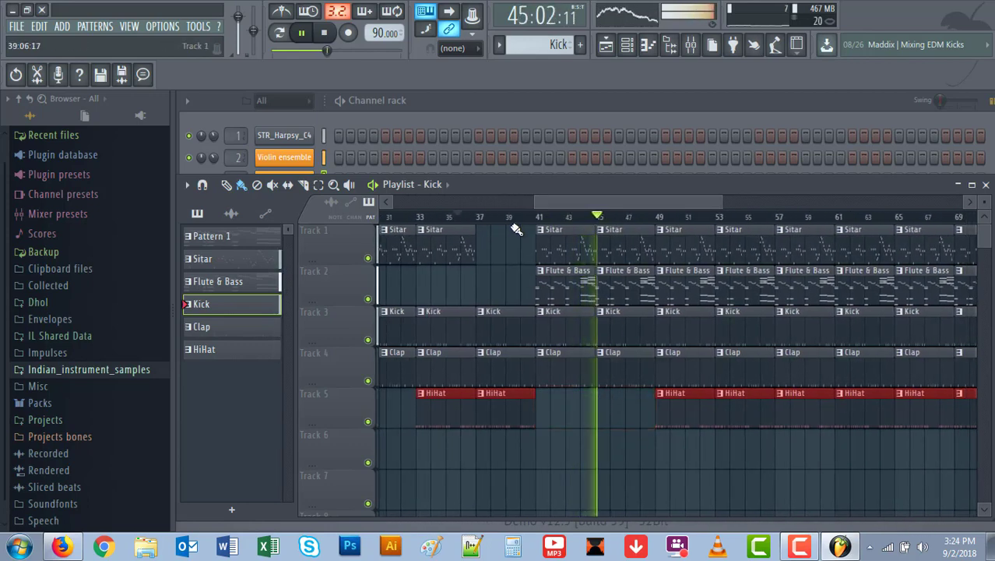
click(476, 217)
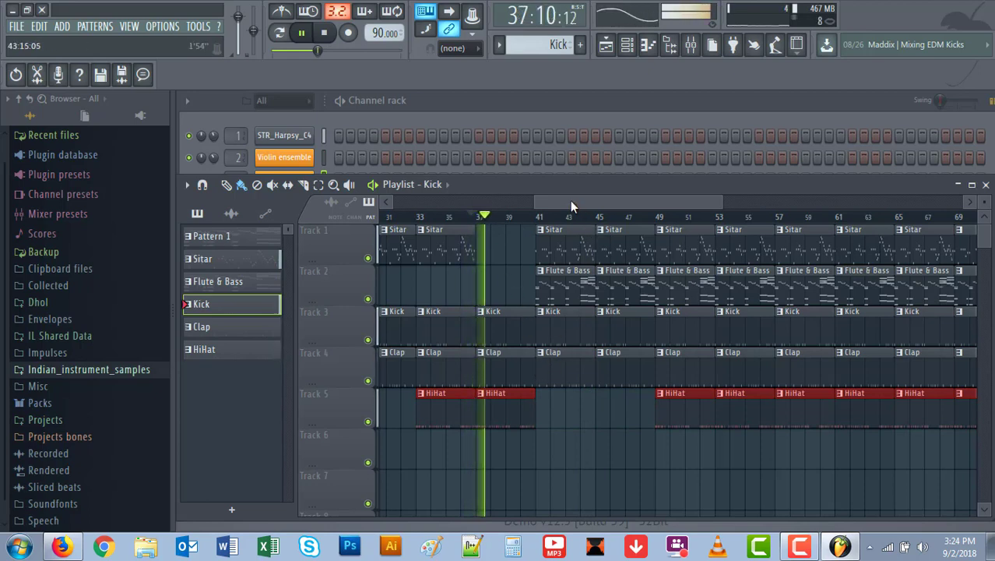
Delete the Flute & Bass clips on Track 2 and the HiHat clips on Track 5 at bars 57 and 61.
drag(570, 201, 621, 204)
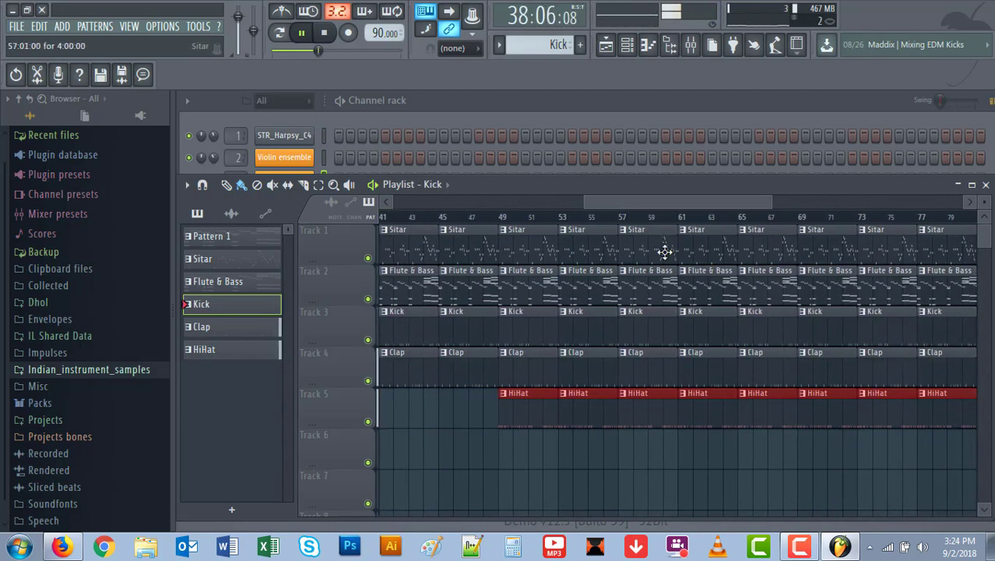
right_click(651, 282)
right_click(702, 290)
right_click(658, 398)
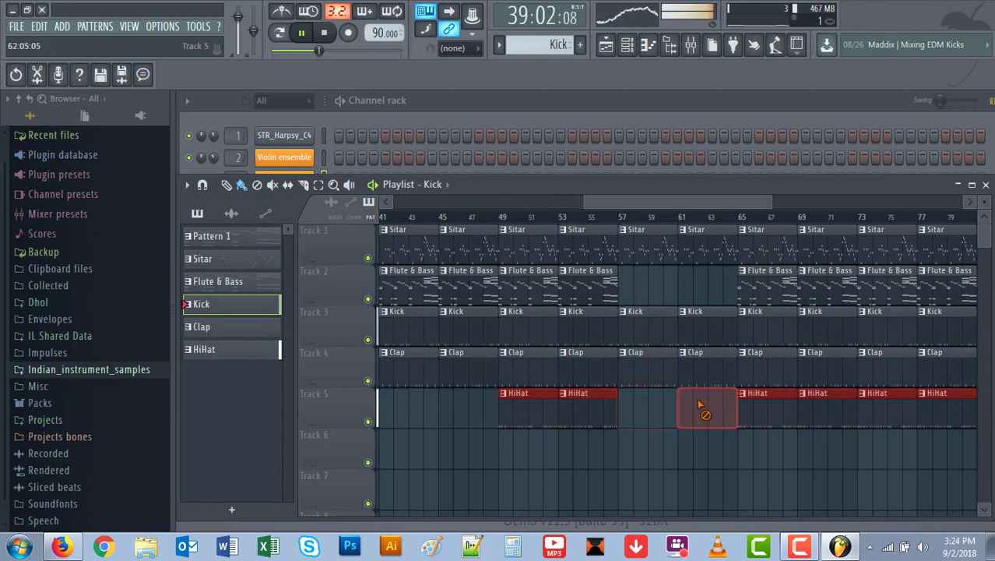
right_click(705, 403)
Delete the Flute & Bass clips at bars 65 and 69 on Track 2.
drag(654, 200, 700, 206)
right_click(616, 288)
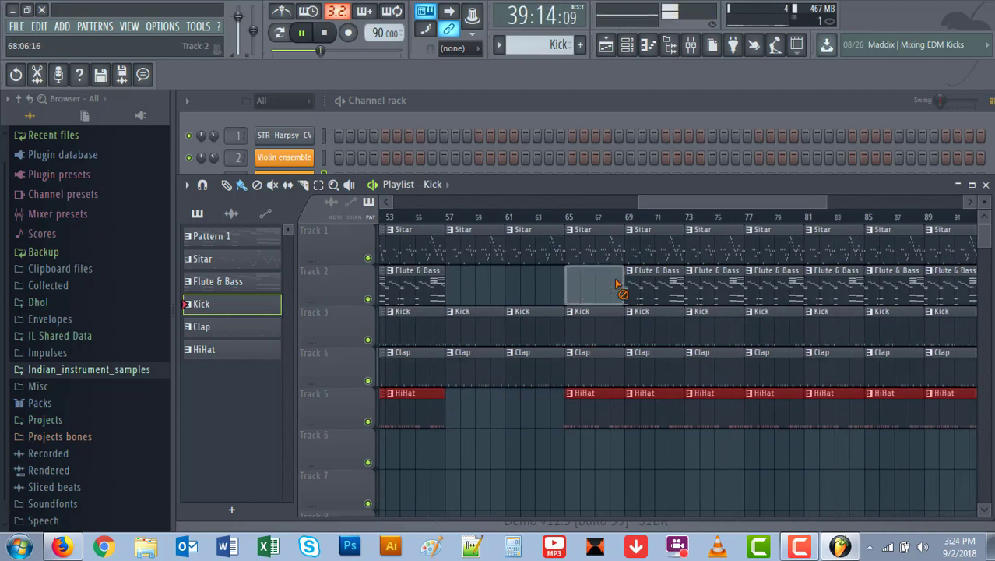
right_click(638, 286)
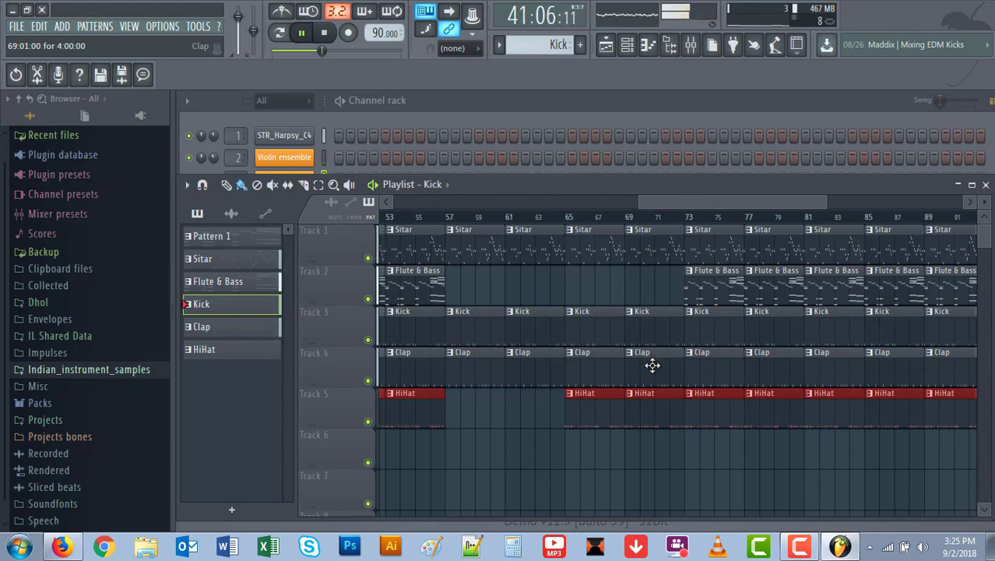
Delete the Kick clip at bar 69 on Track 3 and play the song from just before bars 65 and 69.
right_click(654, 335)
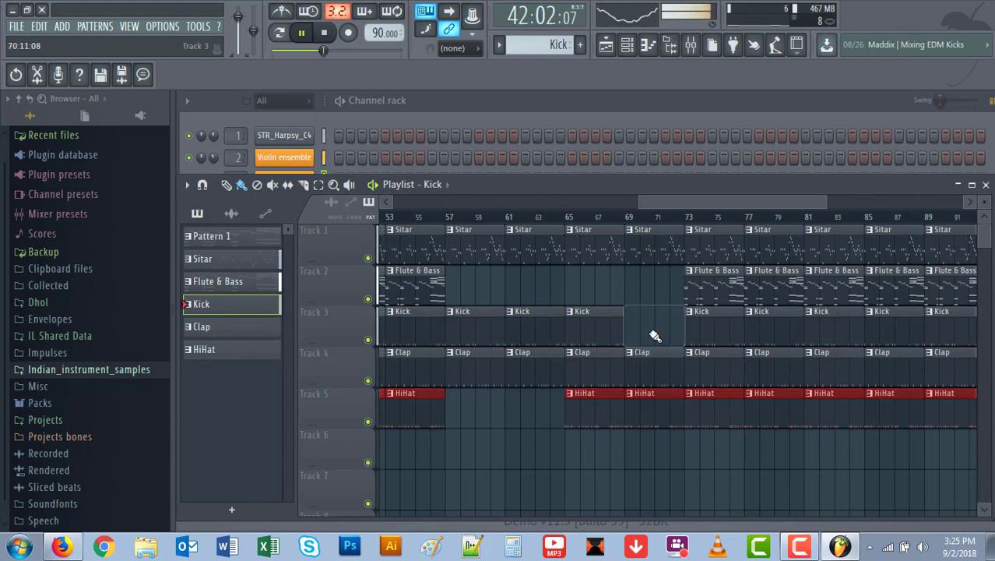
click(559, 218)
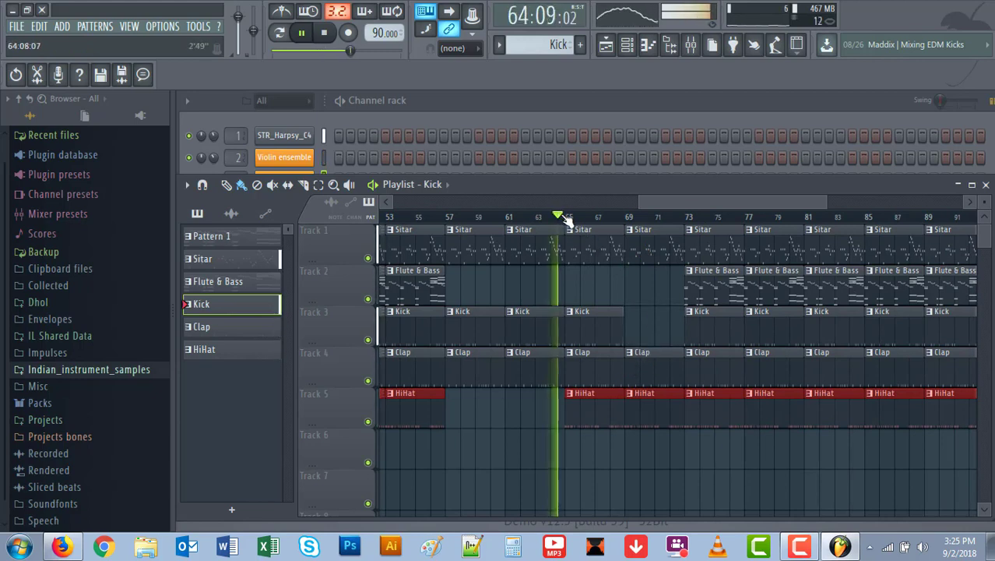
click(618, 218)
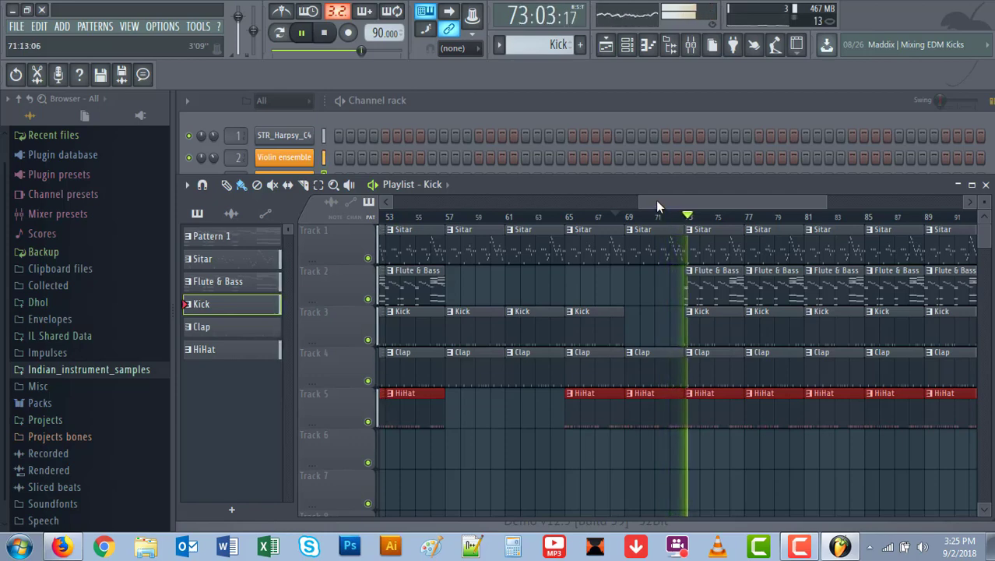
Delete the HiHat clips at bars 73 and 77 on Track 5.
drag(656, 200, 720, 198)
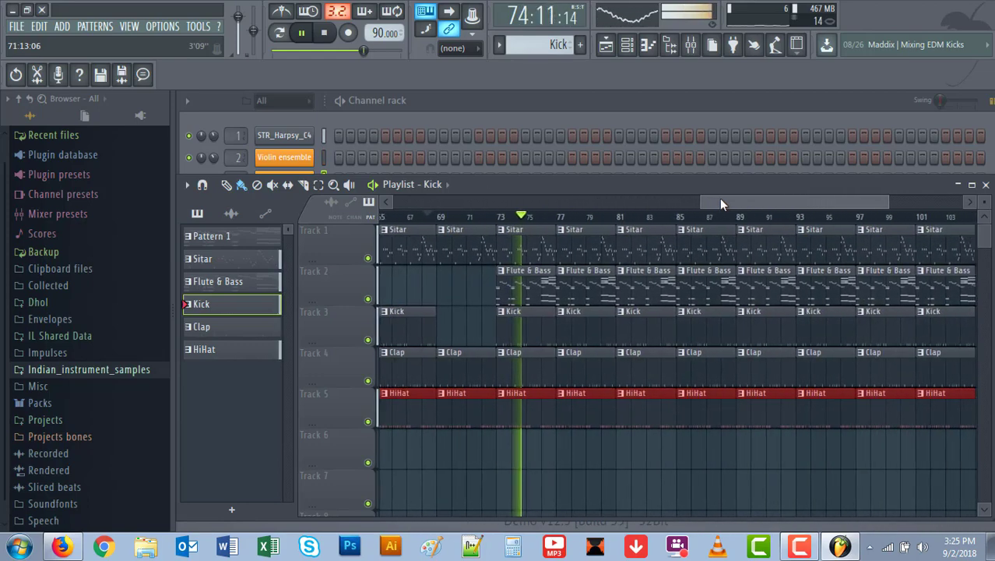
right_click(535, 400)
right_click(574, 404)
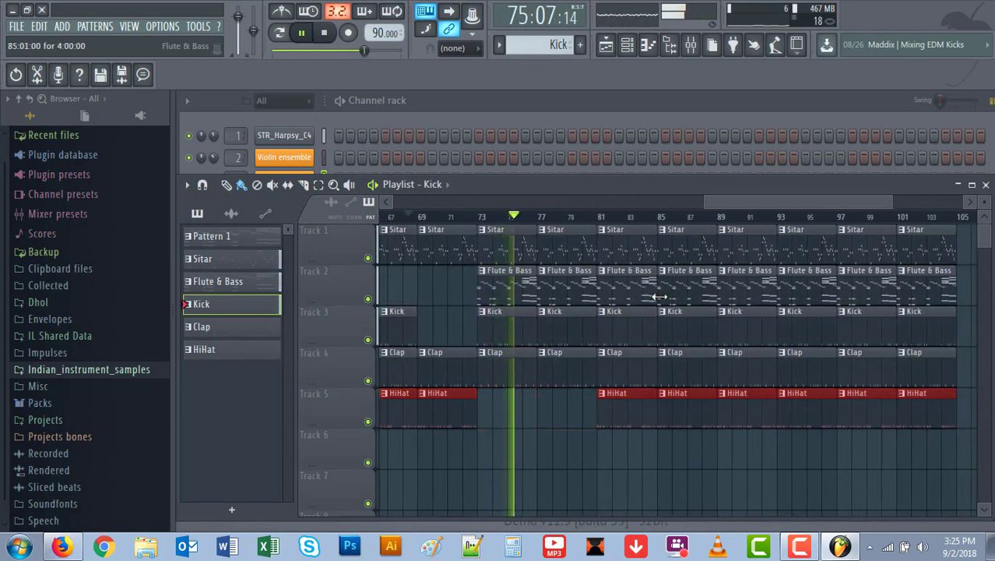
Delete the last four HiHat clips on Track 5, at bars 89, 93, 97 and 101.
drag(729, 205, 751, 204)
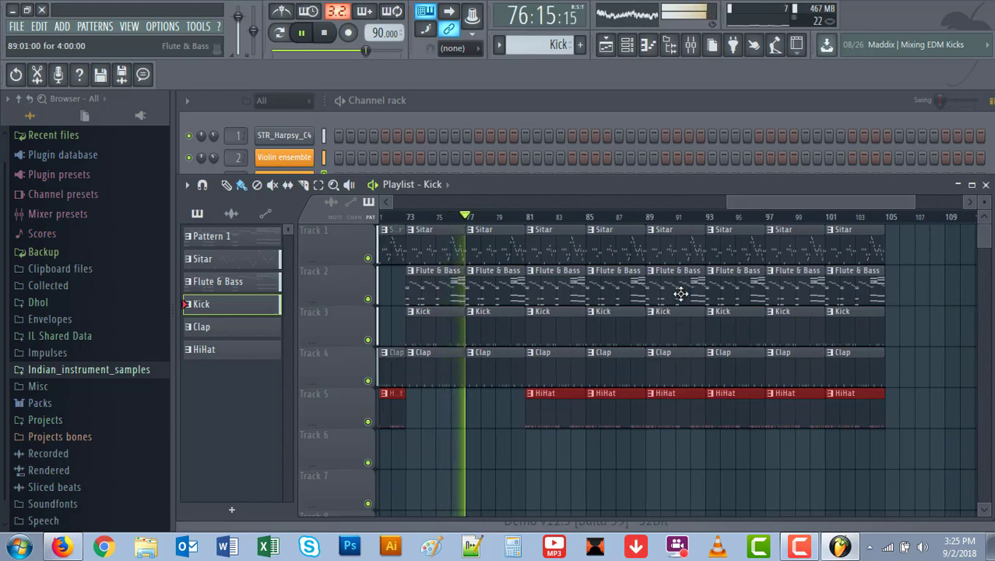
right_click(677, 407)
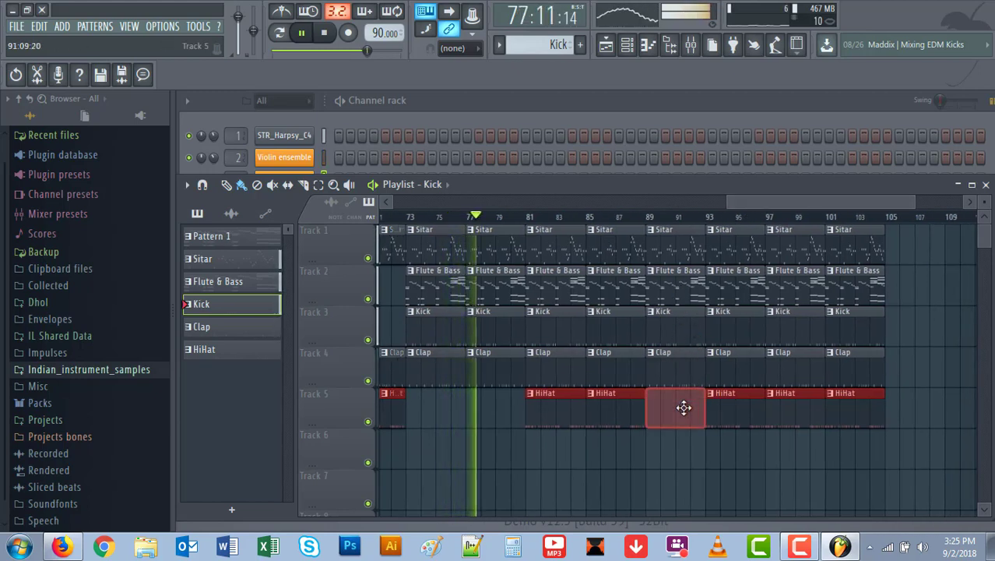
right_click(715, 412)
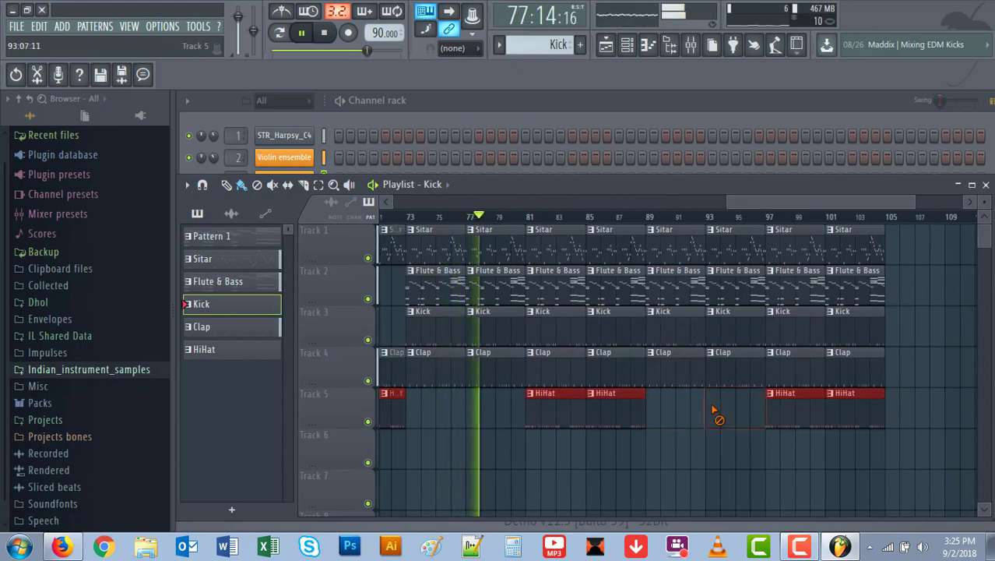
right_click(781, 402)
right_click(845, 405)
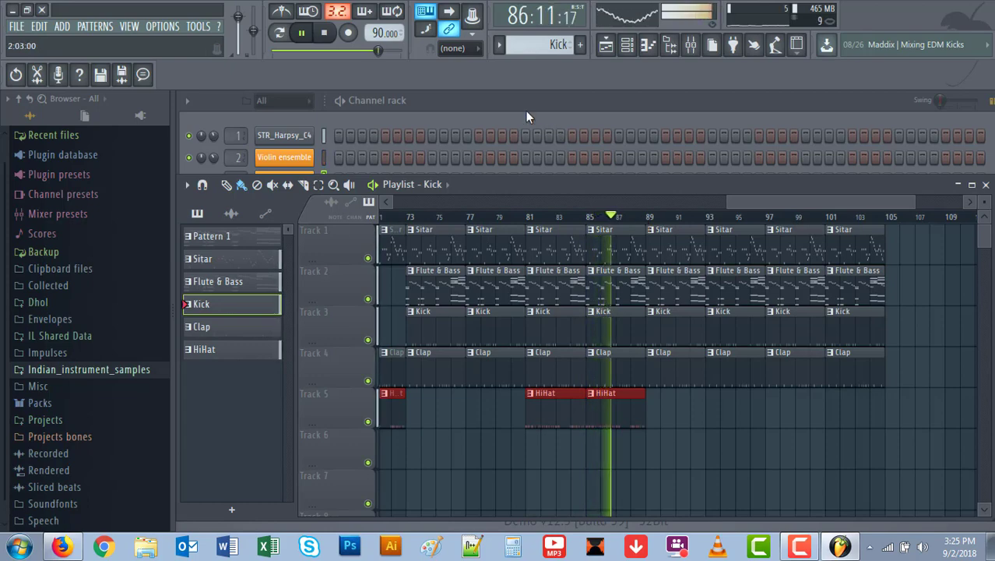
Audition the song with the Violin ensemble channel muted in the channel rack, and return to the playlist.
click(481, 101)
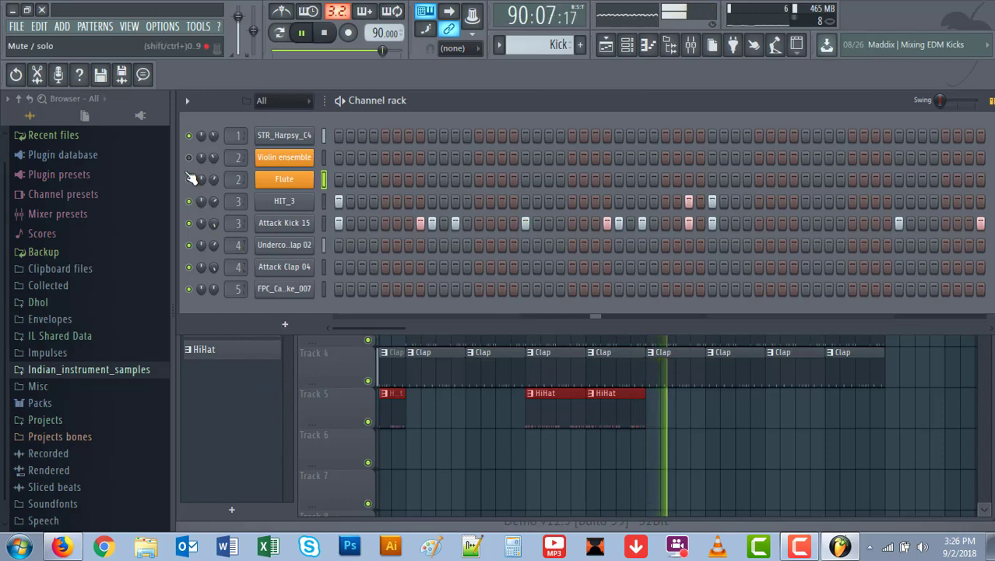
click(248, 384)
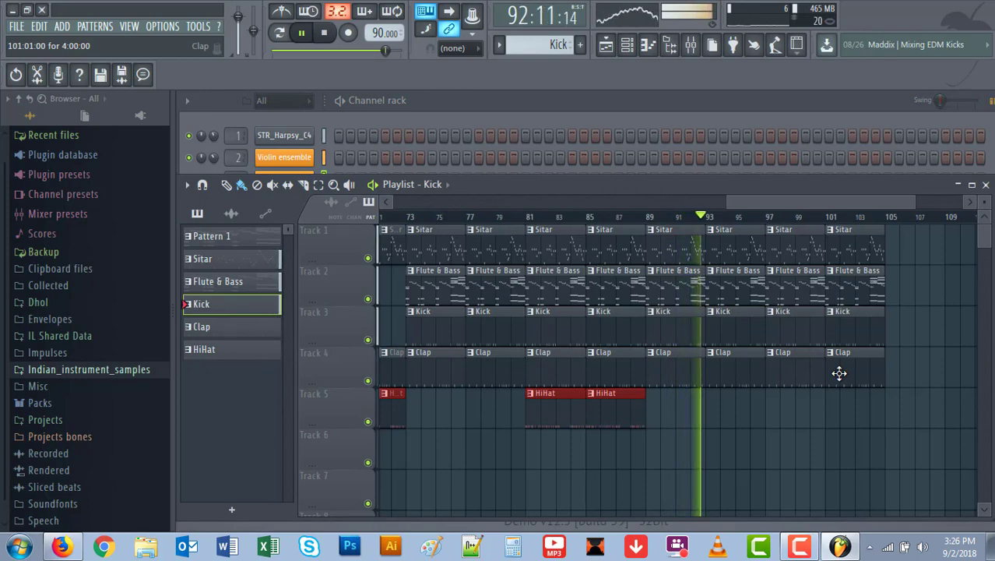
Replay from just before bar 89 and delete the Sitar clip at bar 89 on Track 1.
drag(748, 202, 783, 207)
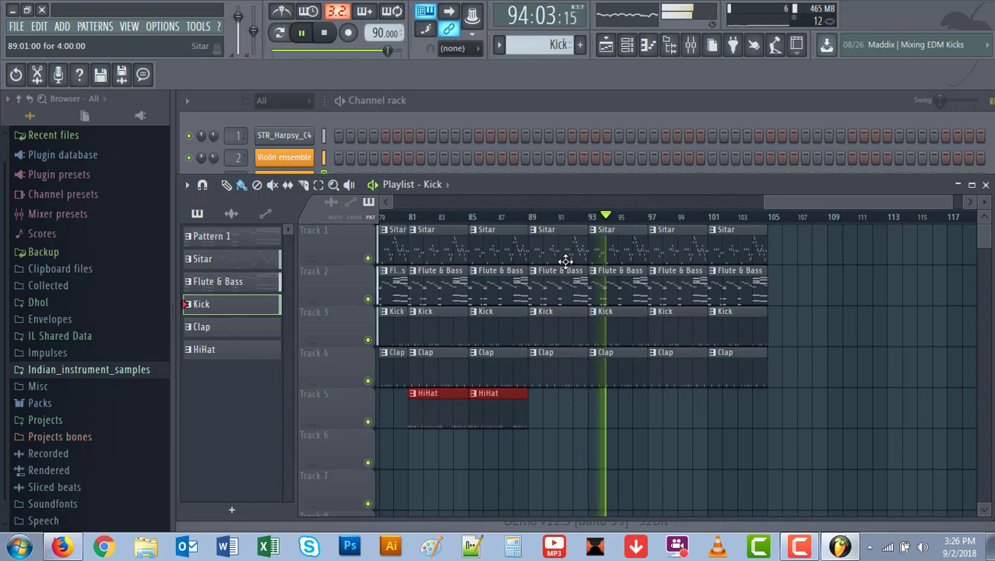
click(524, 216)
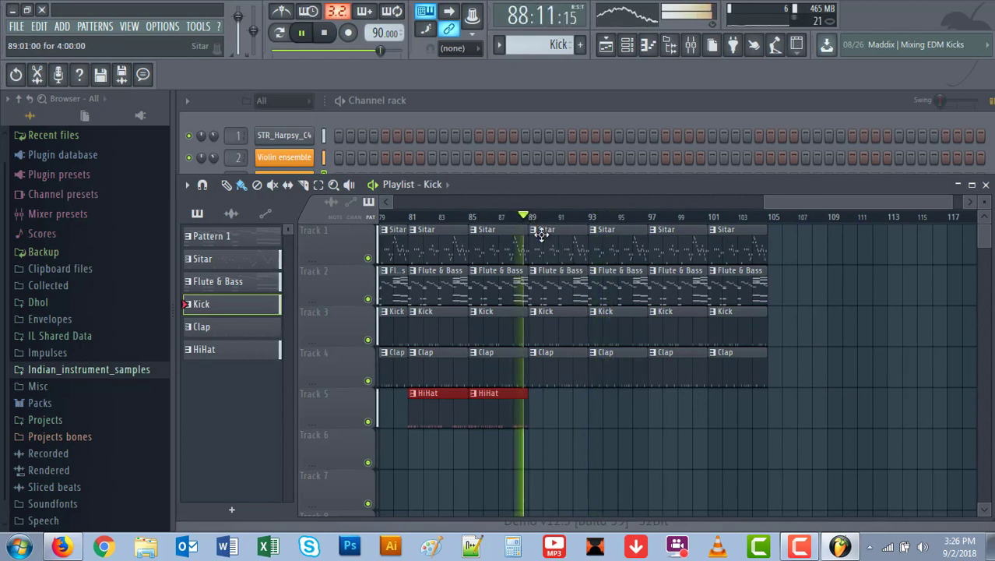
right_click(545, 238)
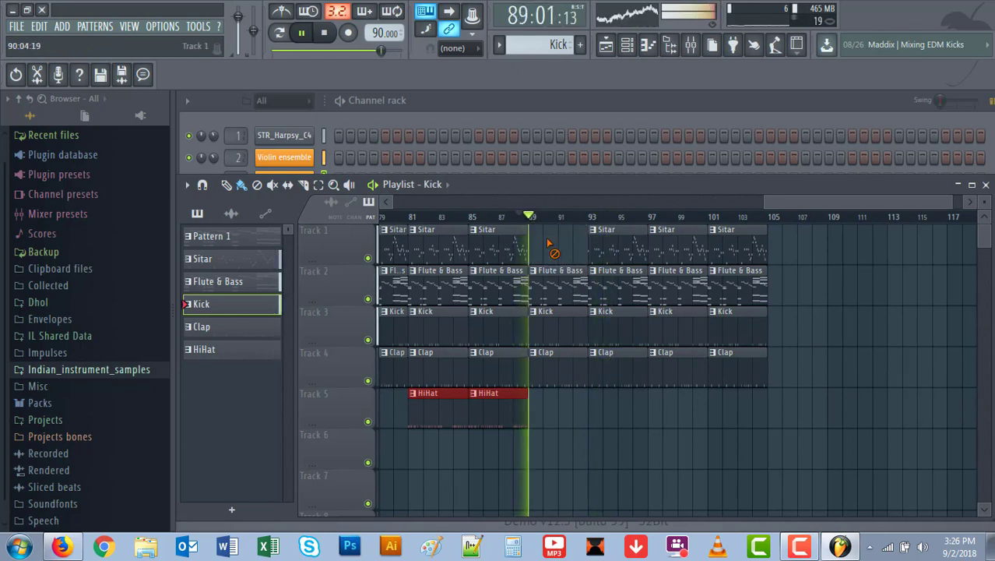
Delete the remaining Sitar clips at bars 93, 97 and 101 on Track 1.
right_click(590, 251)
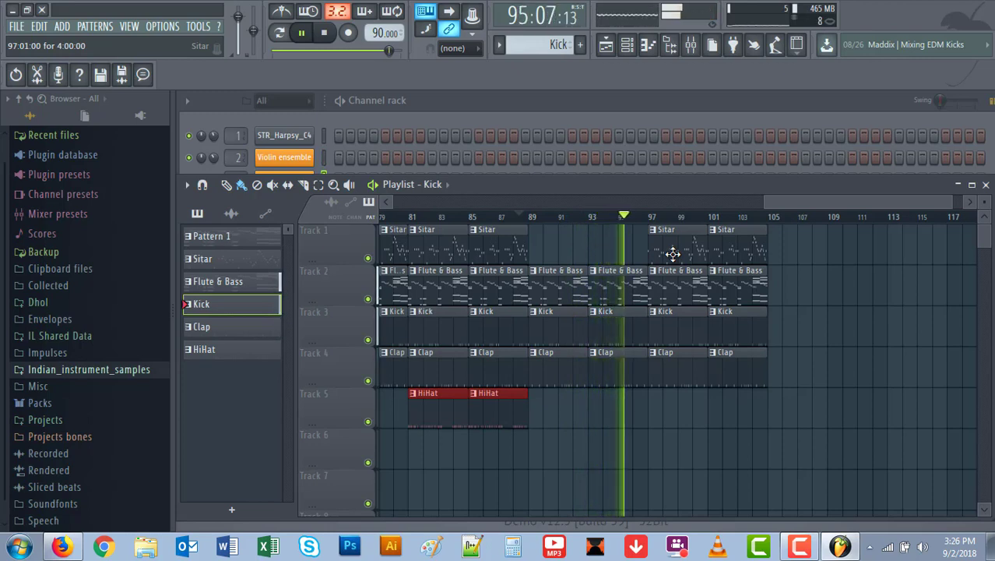
drag(815, 201, 845, 203)
right_click(599, 242)
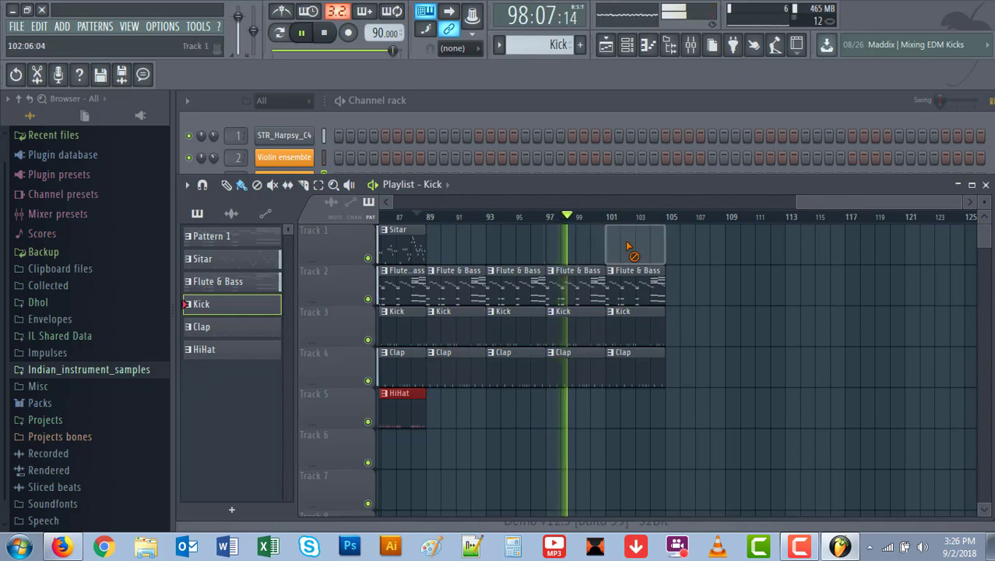
right_click(635, 245)
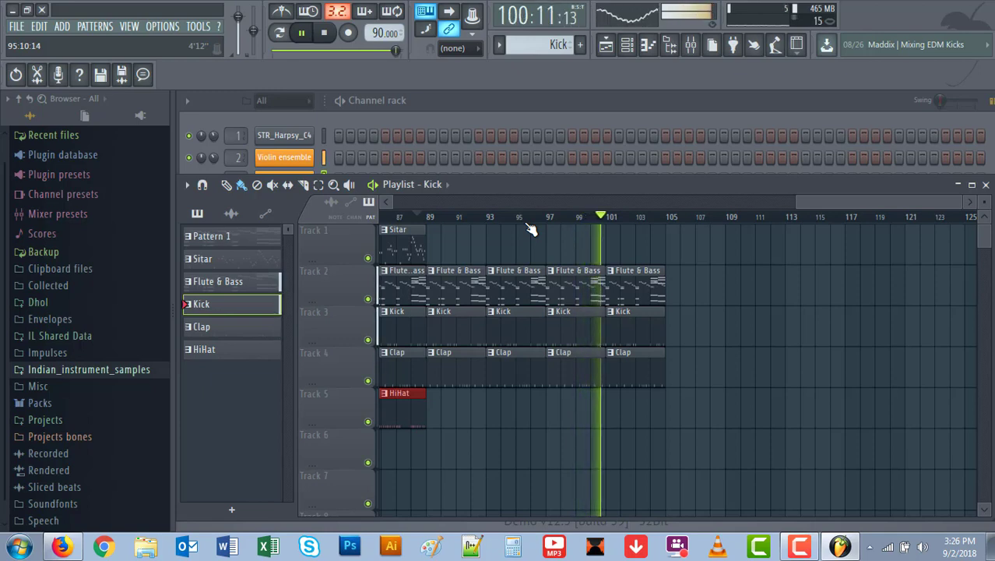
Delete the last Kick clip at bar 101 on Track 3 and replay from about bar 100.
right_click(624, 328)
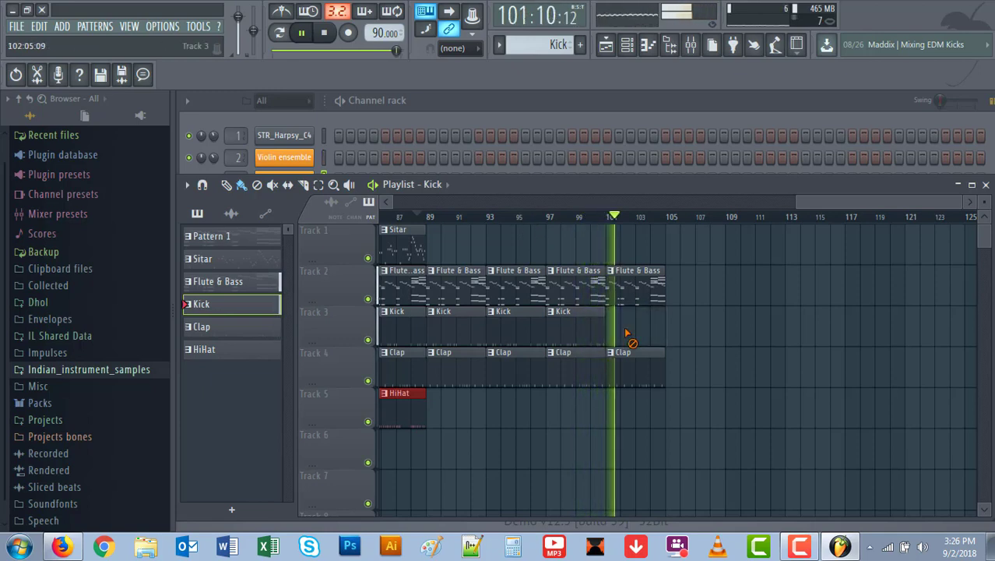
click(595, 220)
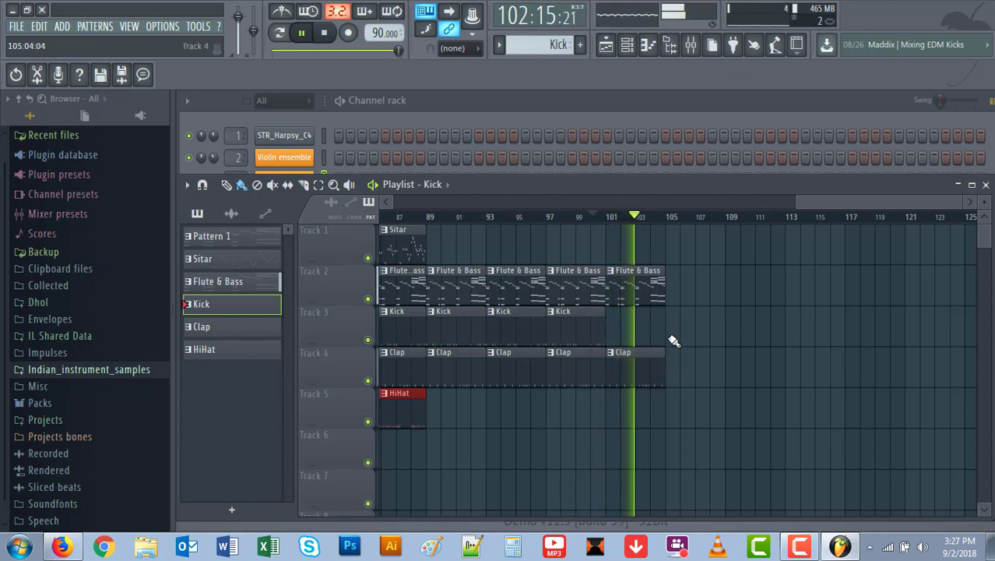
click(674, 293)
drag(674, 293, 820, 291)
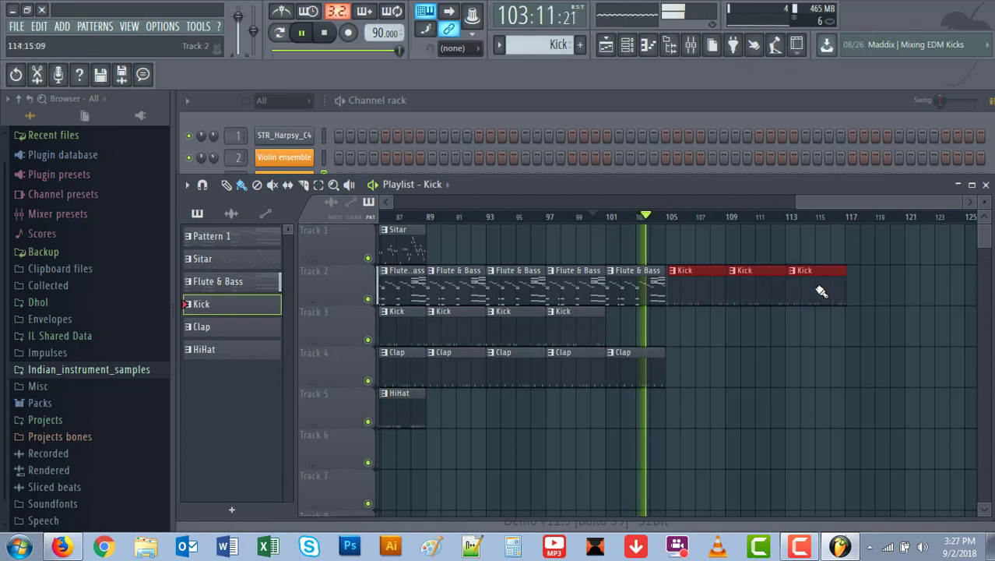
key(ctrl+z)
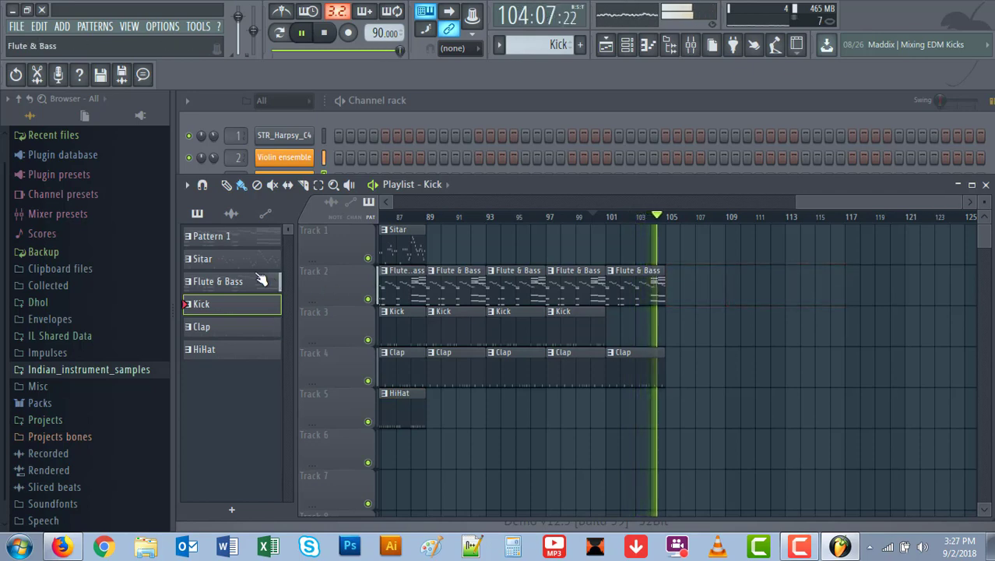
Paint three Flute & Bass pattern clips on Track 2 at bars 105, 109 and 113.
click(250, 260)
click(260, 282)
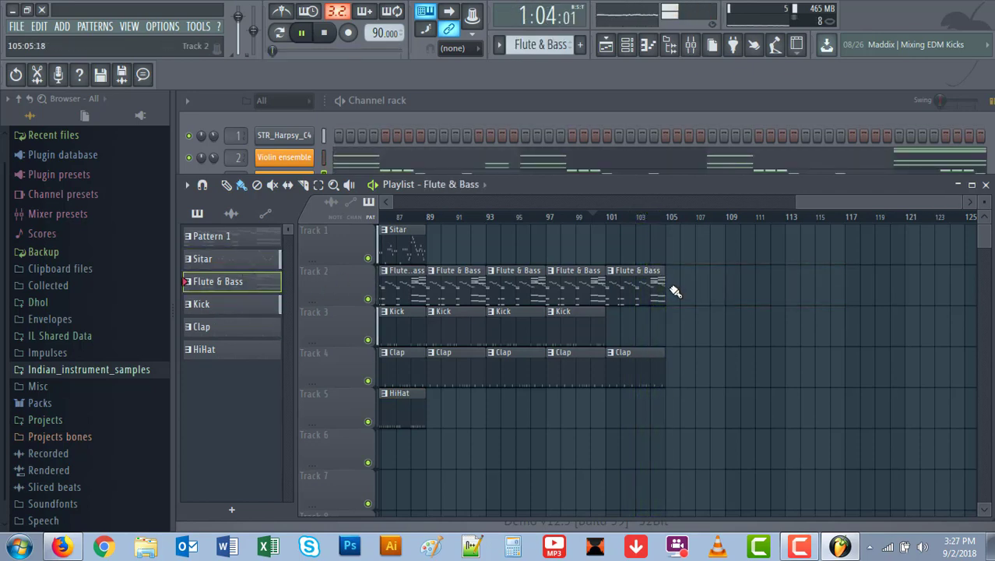
drag(671, 292, 831, 290)
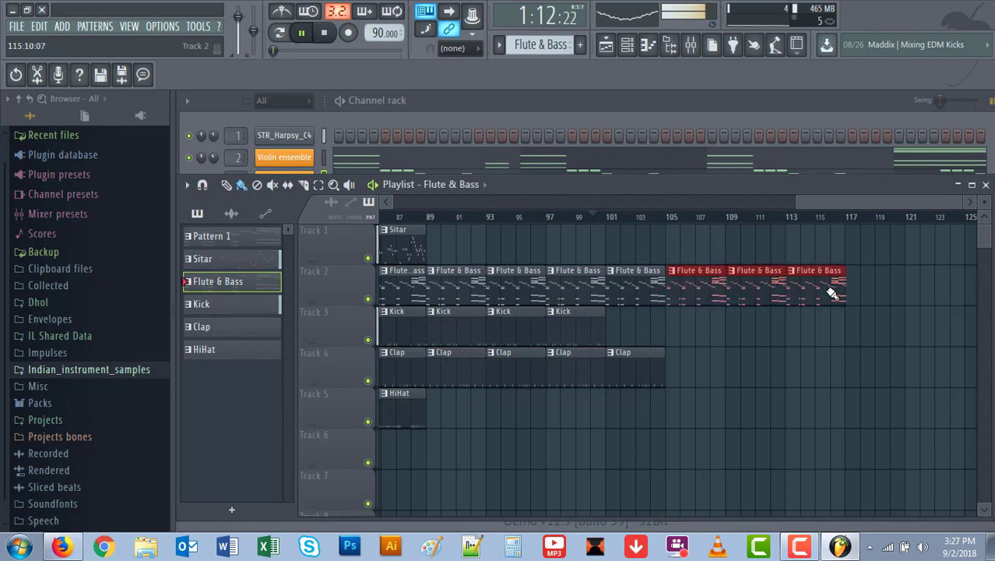
Replay from about bar 103 and delete the Flute & Bass clips at bars 109 and 113 on Track 2.
click(649, 217)
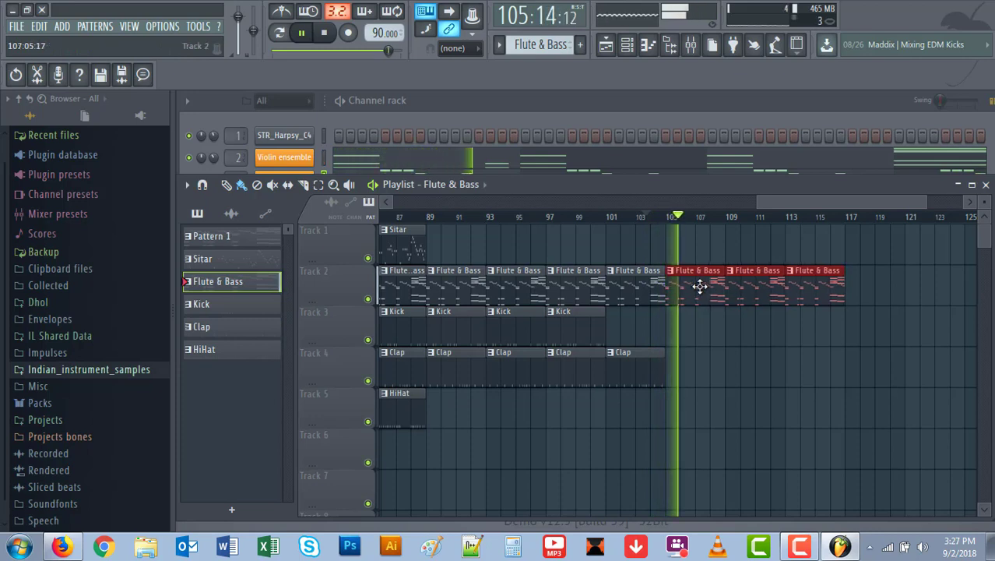
click(647, 216)
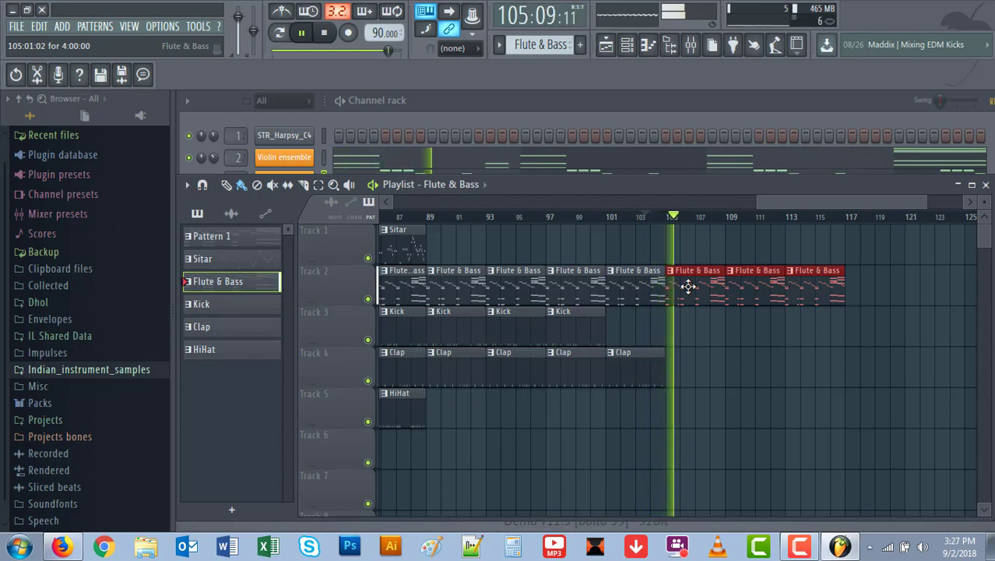
right_click(762, 291)
right_click(810, 294)
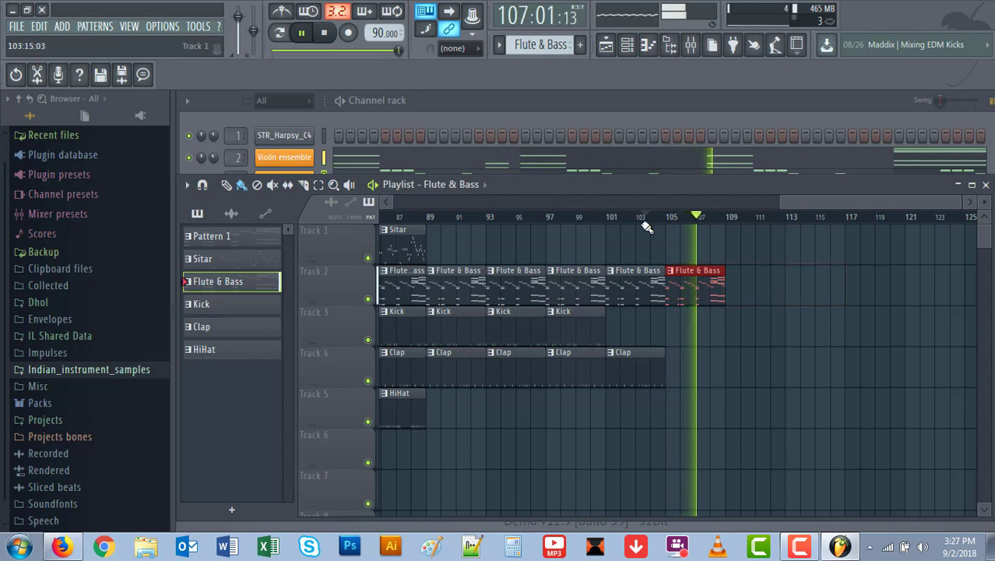
Audition the song's ending from several points: around bar 101, bar 89, bar 97 and just before bar 101.
click(612, 216)
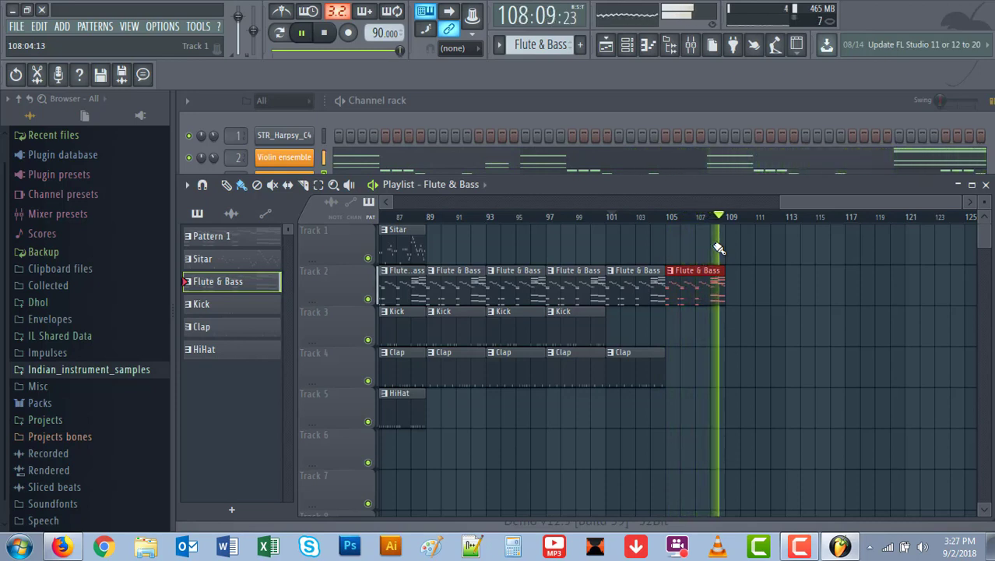
click(432, 221)
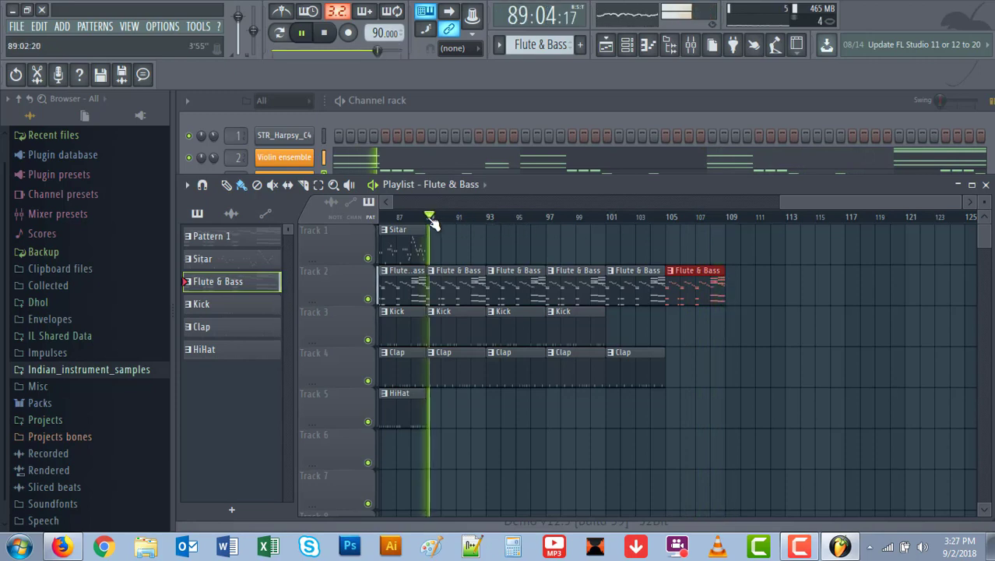
click(544, 218)
click(605, 219)
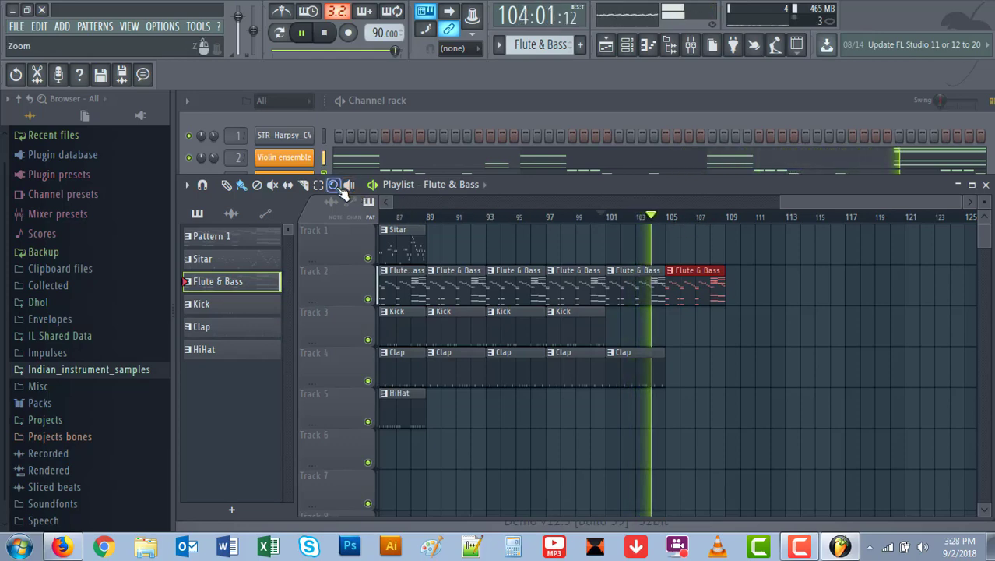
Inspect the transition into the last Flute & Bass clip up close, replay it from the middle of bar 104, and stop playback.
scroll(801, 345, up, 2)
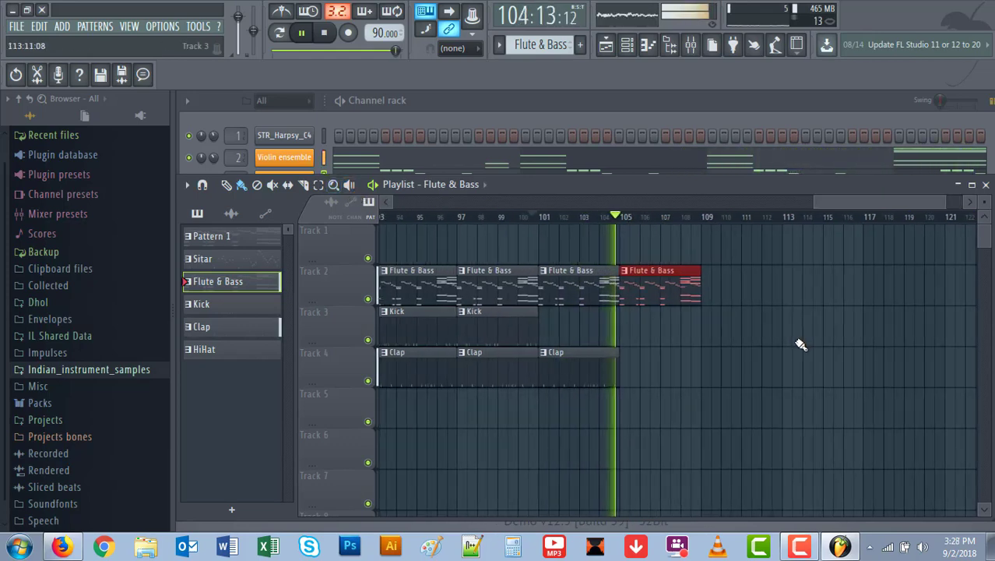
scroll(685, 344, up, 5)
click(494, 217)
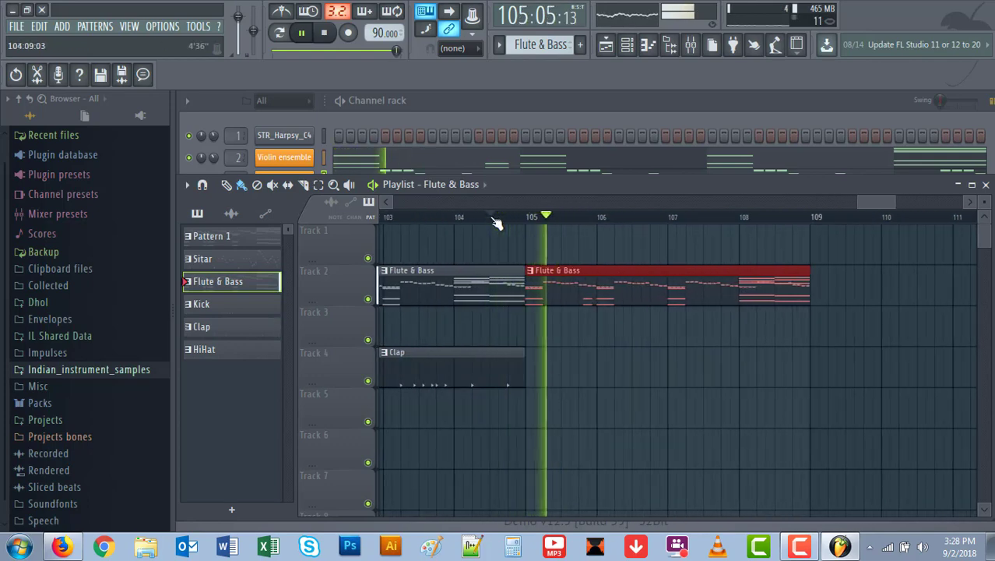
click(493, 219)
scroll(519, 285, down, 8)
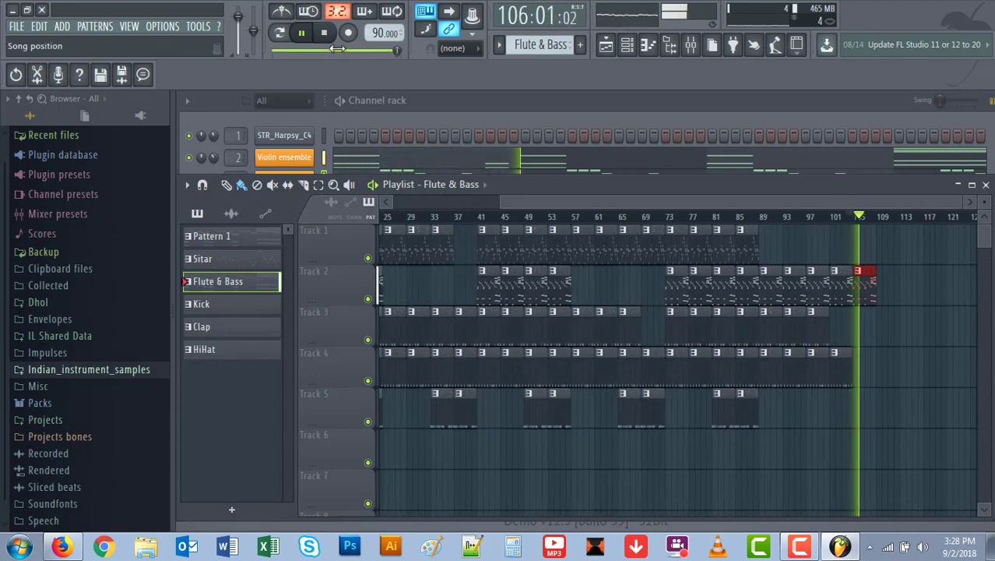
click(324, 32)
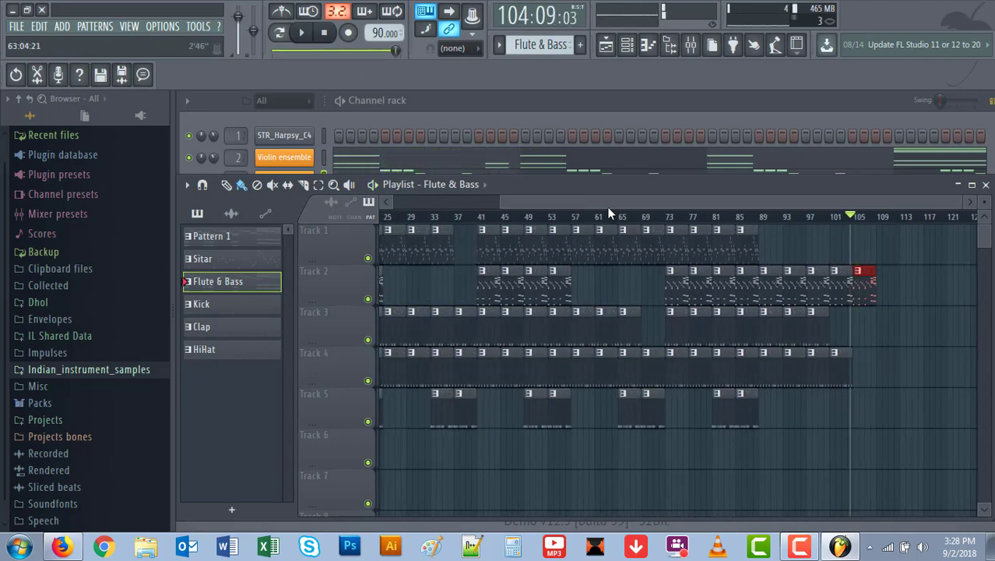